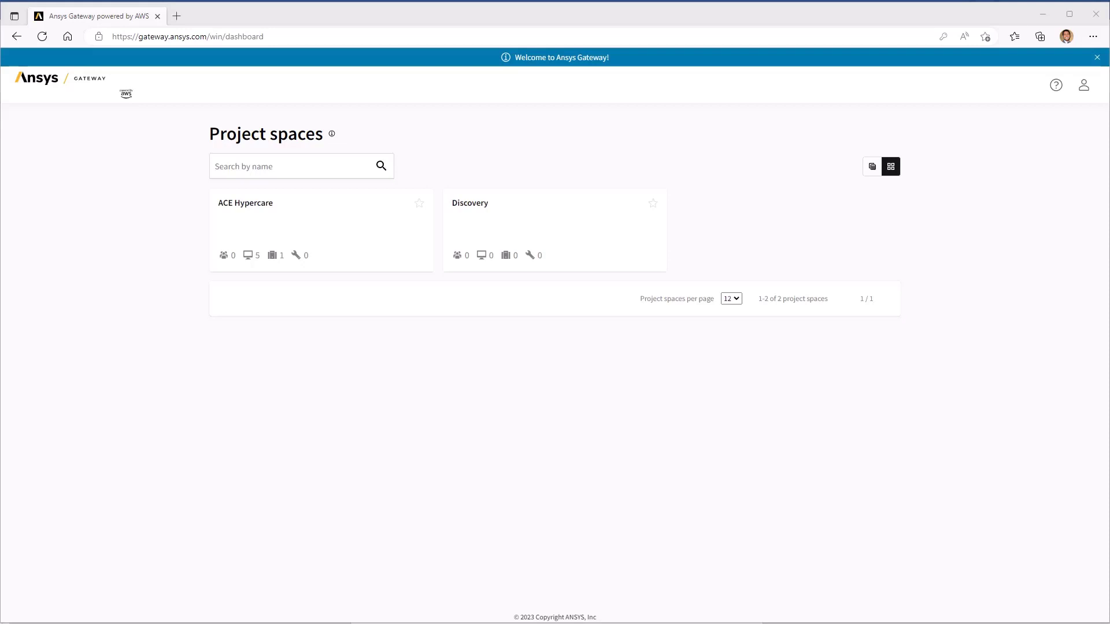
- In the Discovery project space, start a new virtual desktop in availability zone US-East-1-c
click(554, 239)
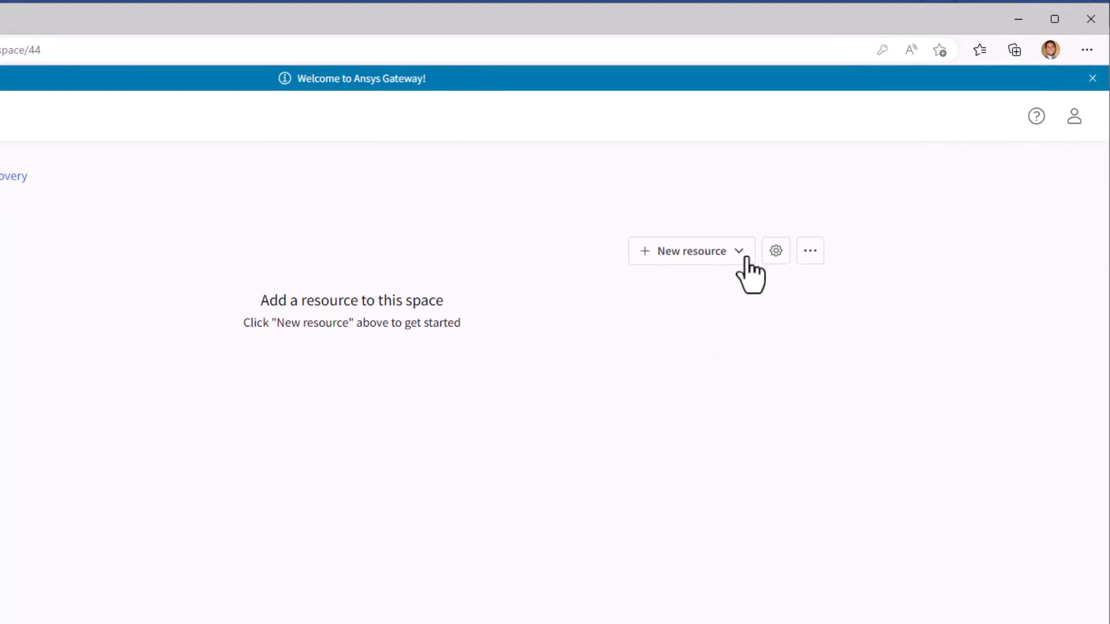
click(746, 260)
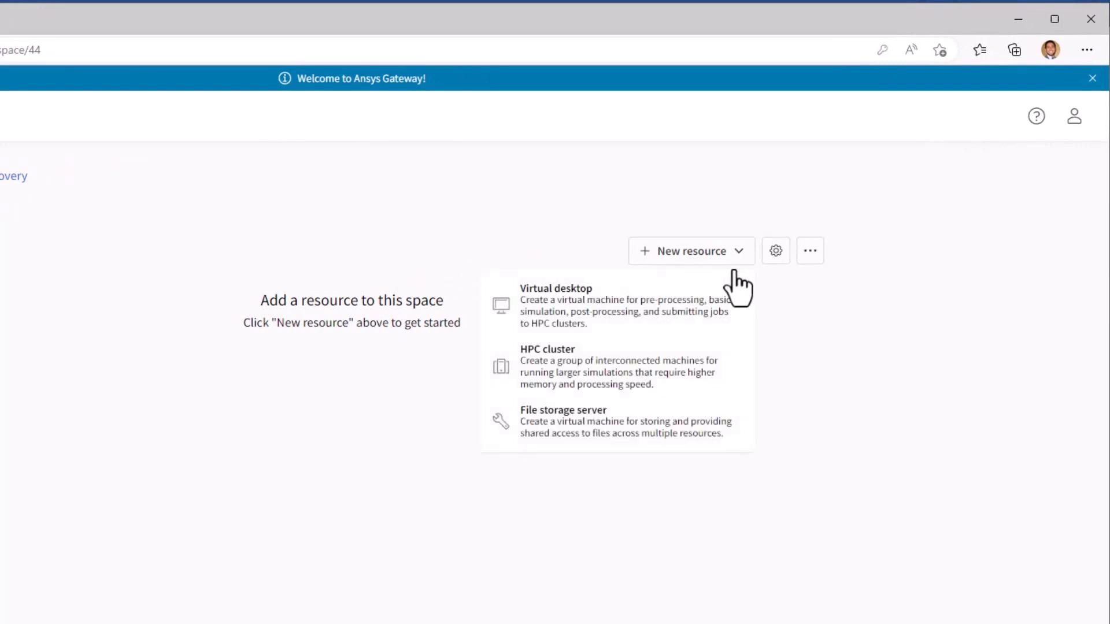
click(699, 319)
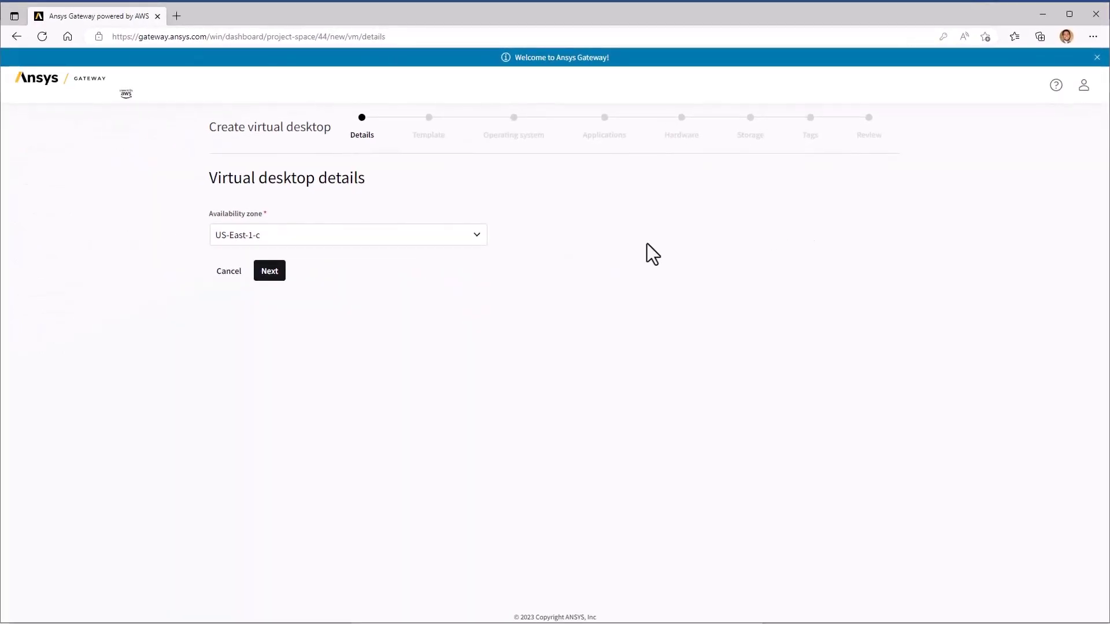
click(481, 239)
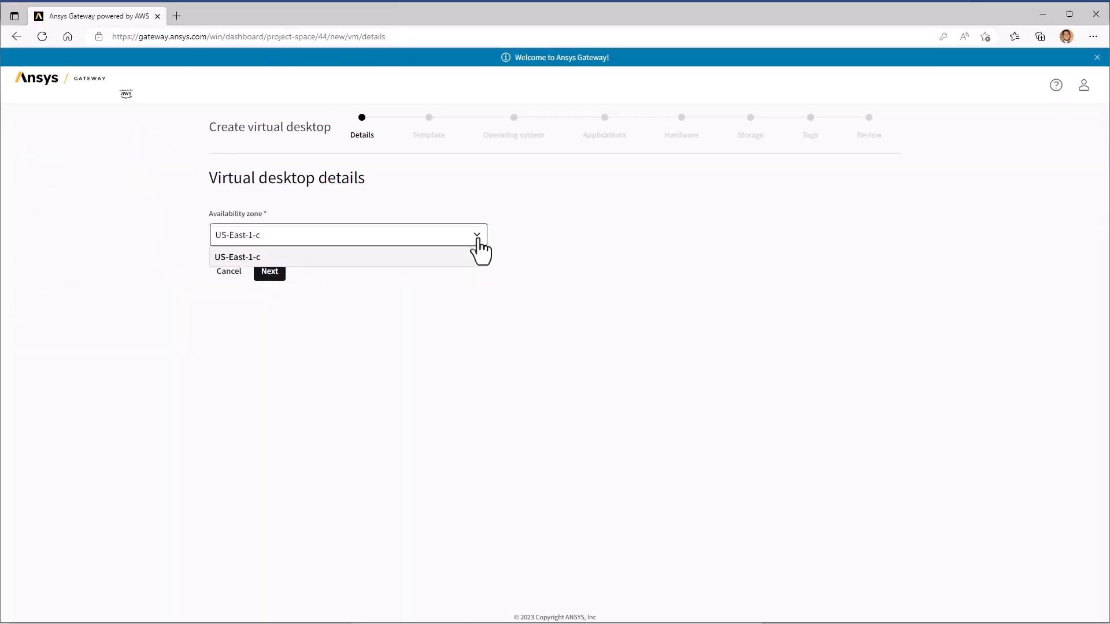
click(472, 255)
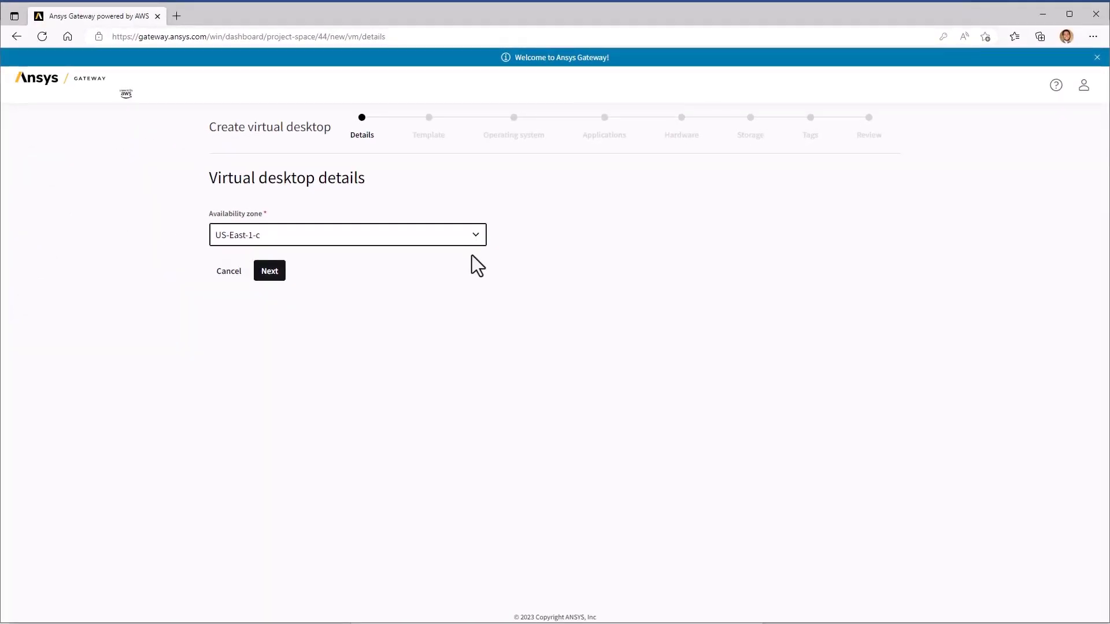
- Skip the template and accept Windows Server 2019 as the operating system
click(274, 279)
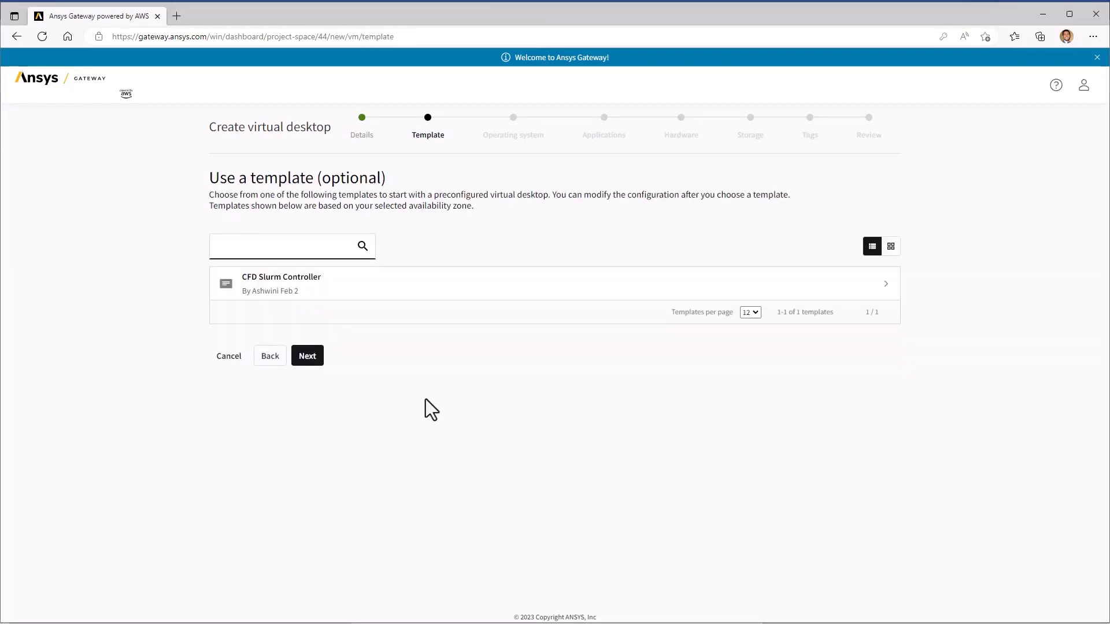
click(312, 366)
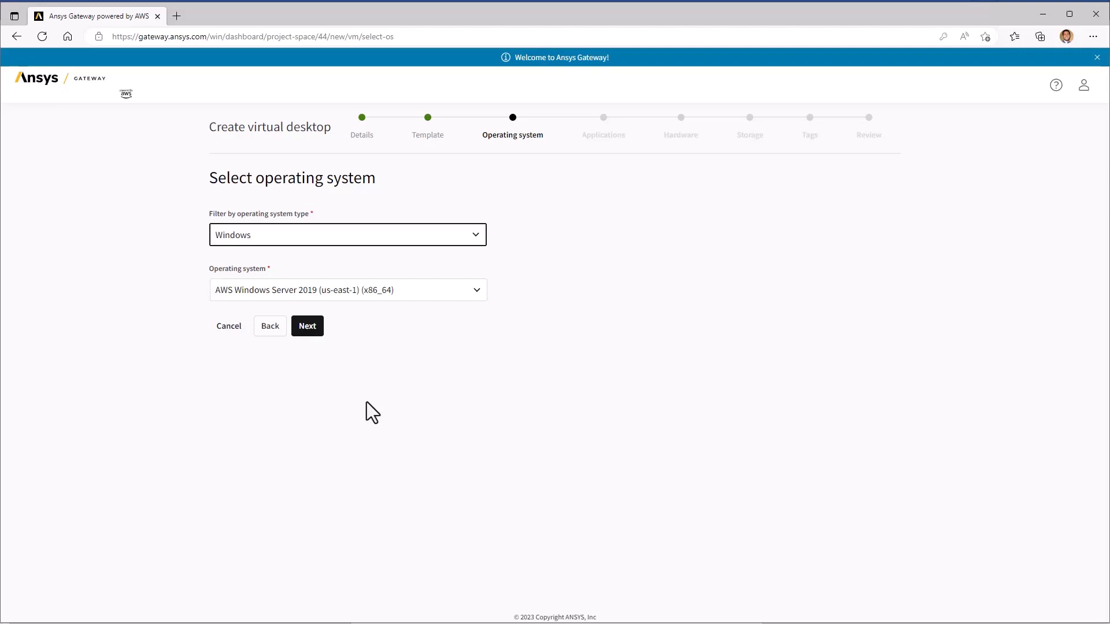
click(316, 335)
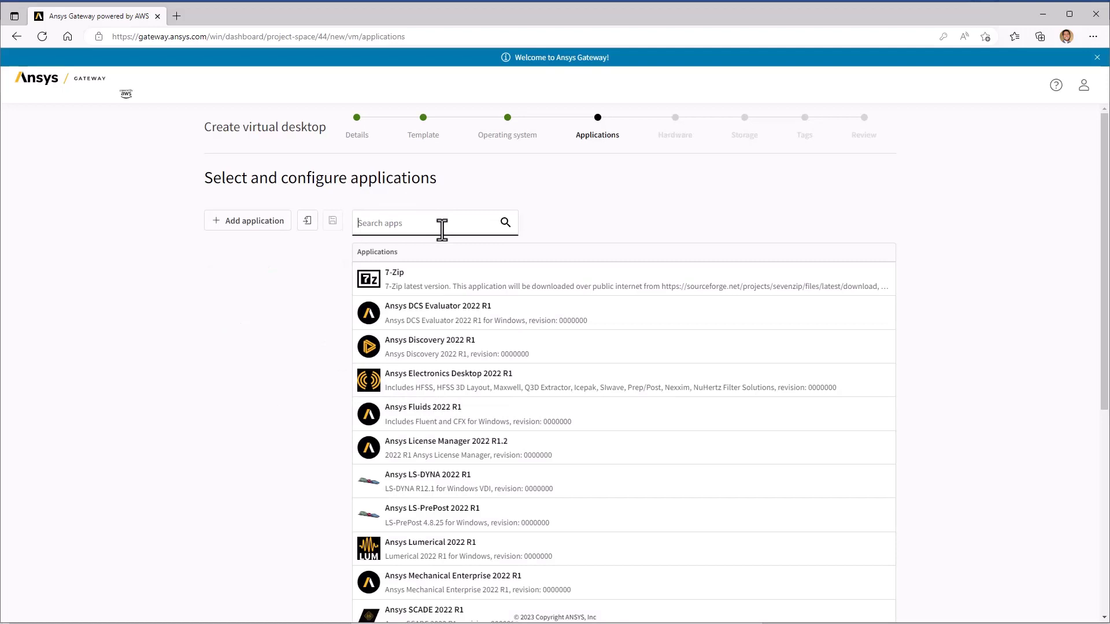
- Add Ansys License Manager 2022 R1.2 and Mozilla Firefox as the desktop's applications
text(license)
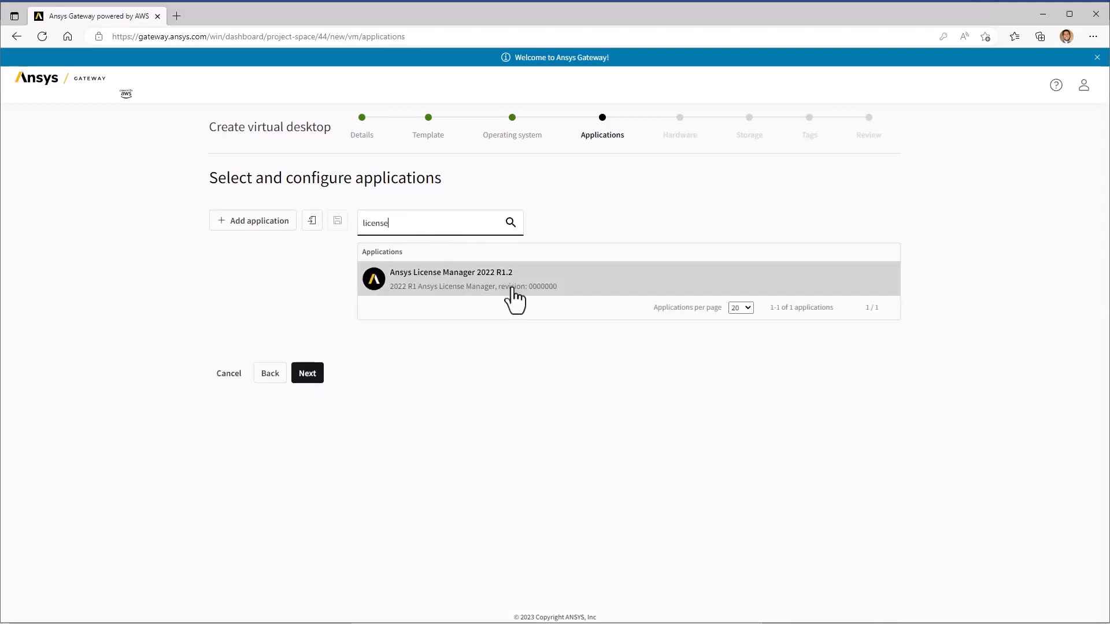
click(513, 289)
click(263, 224)
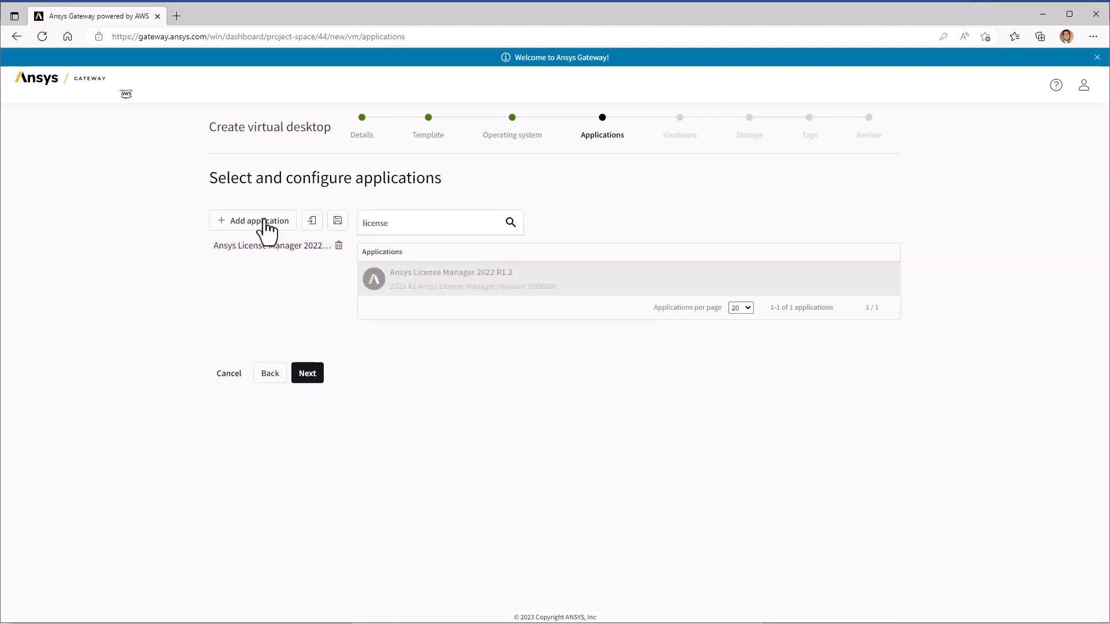
click(466, 224)
text(fire)
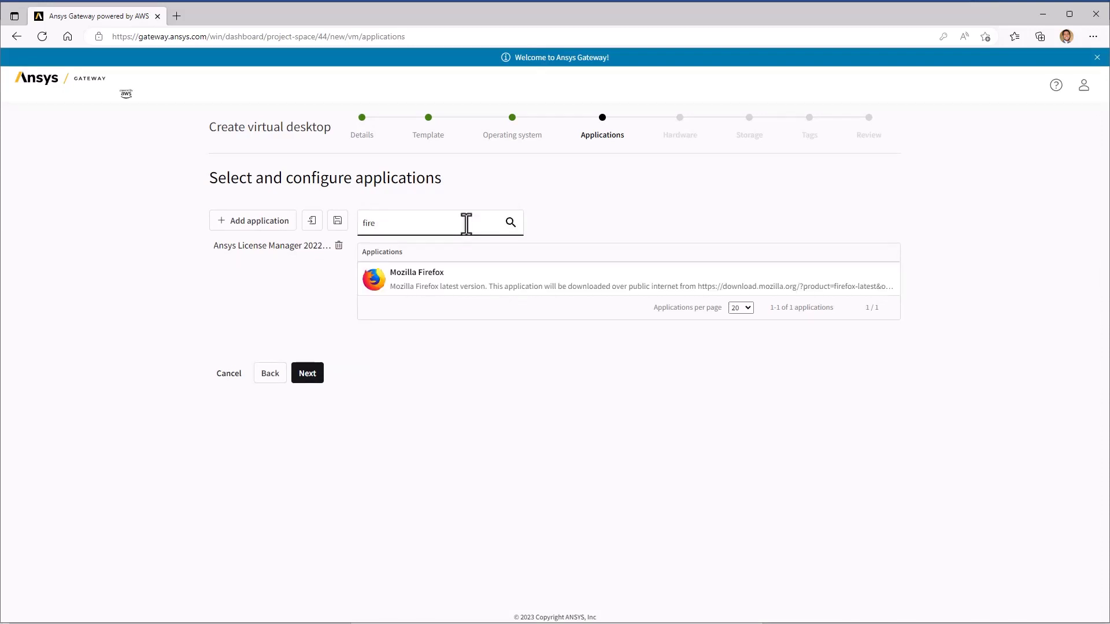
click(451, 285)
click(308, 375)
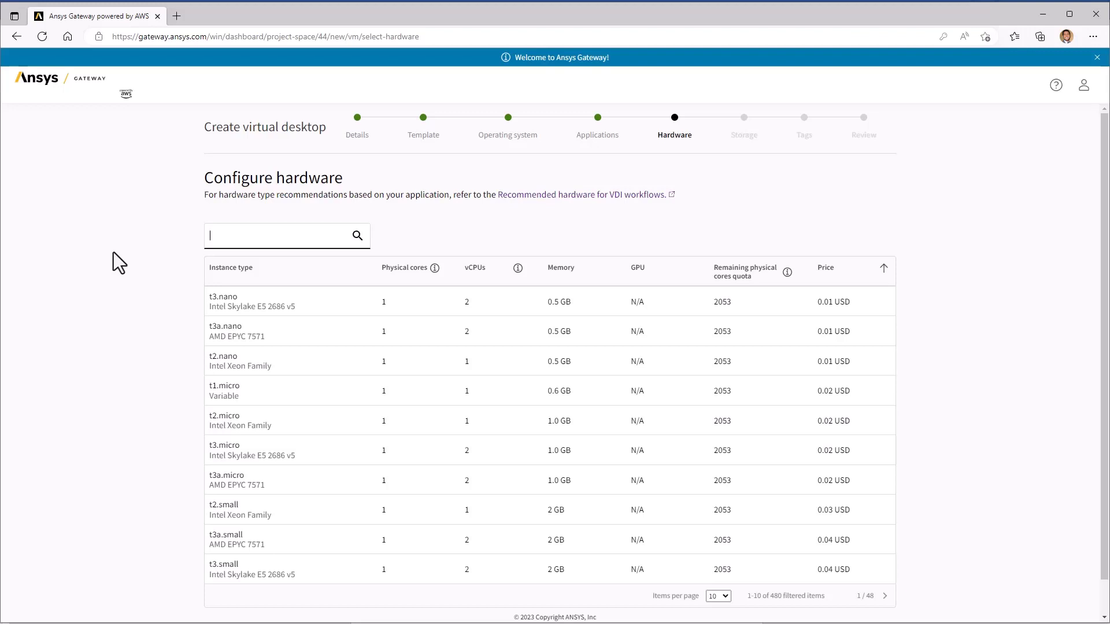
- Choose the t3.medium instance type and accept the default 128 GB gp3 disks and inherited tags
text(t3.)
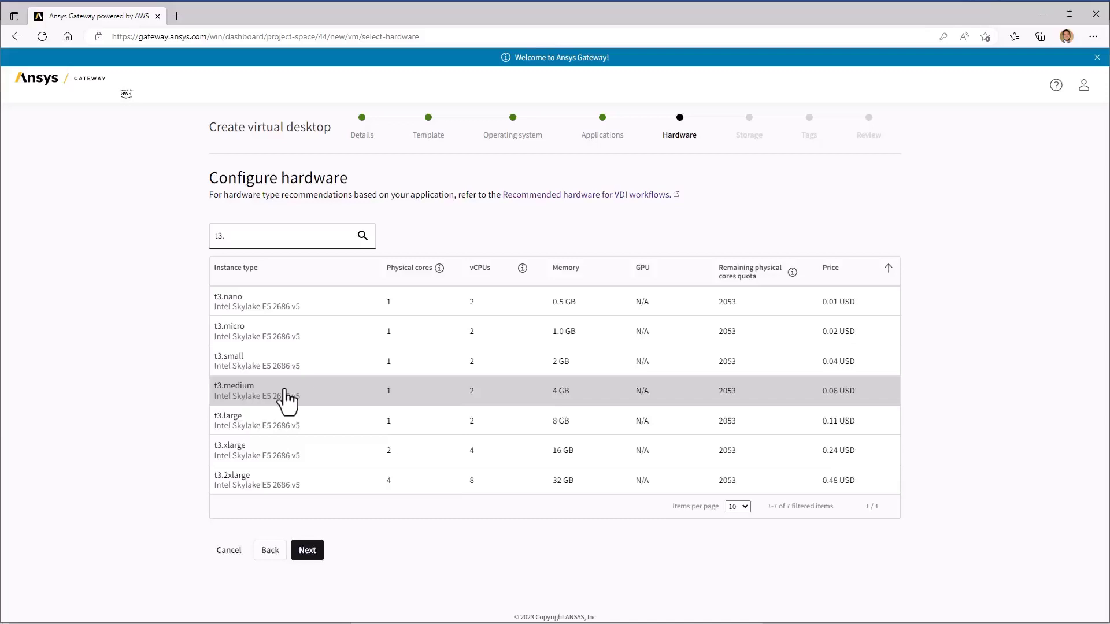
click(283, 388)
click(315, 593)
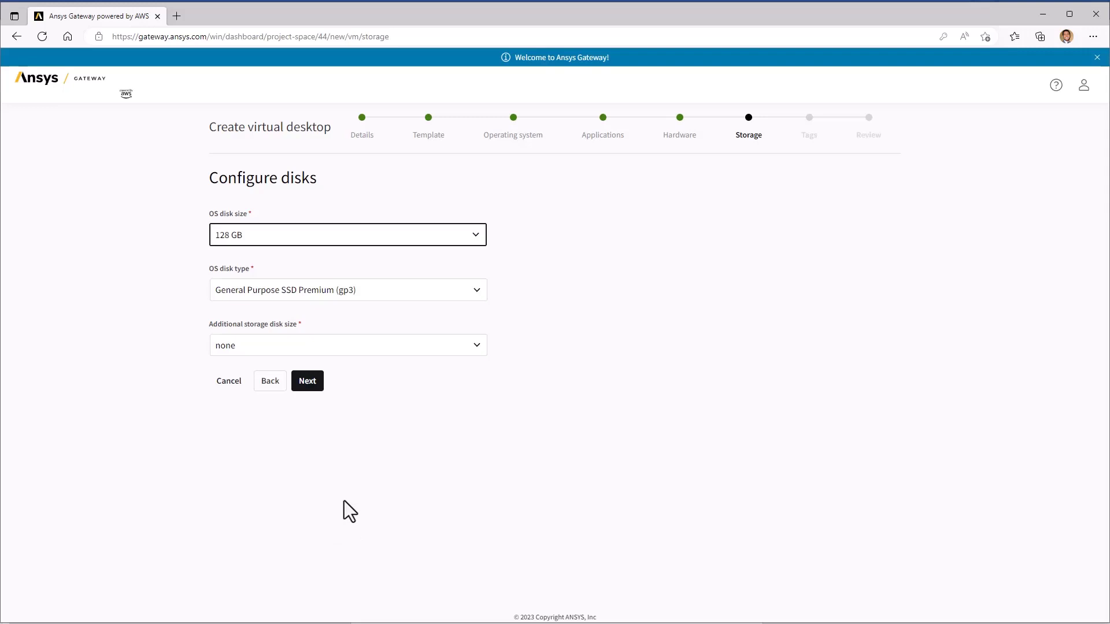
click(311, 382)
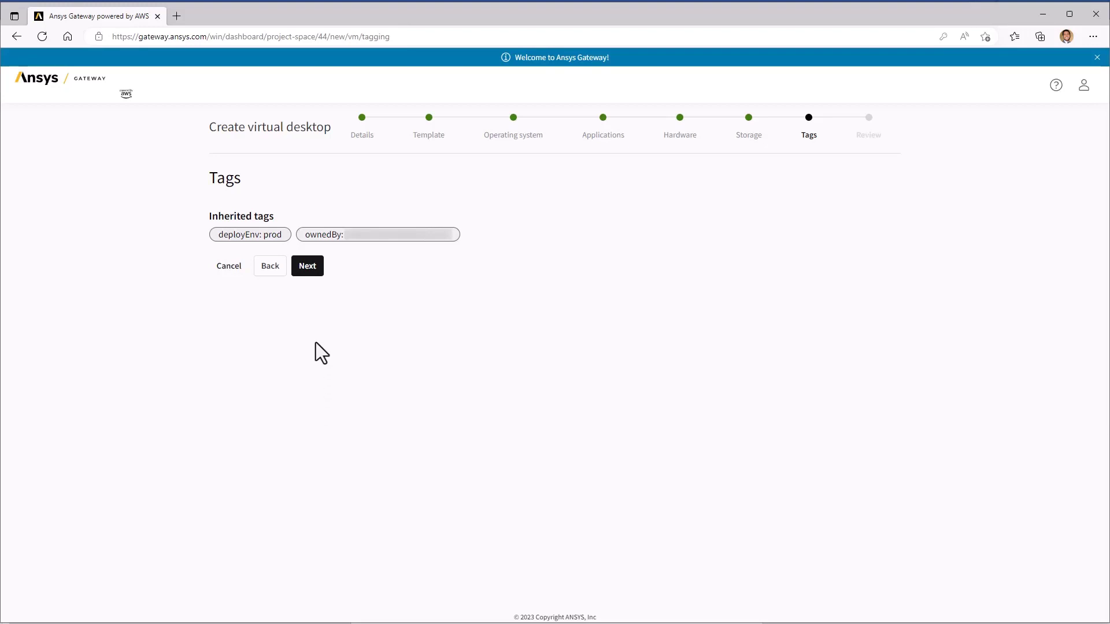
click(307, 267)
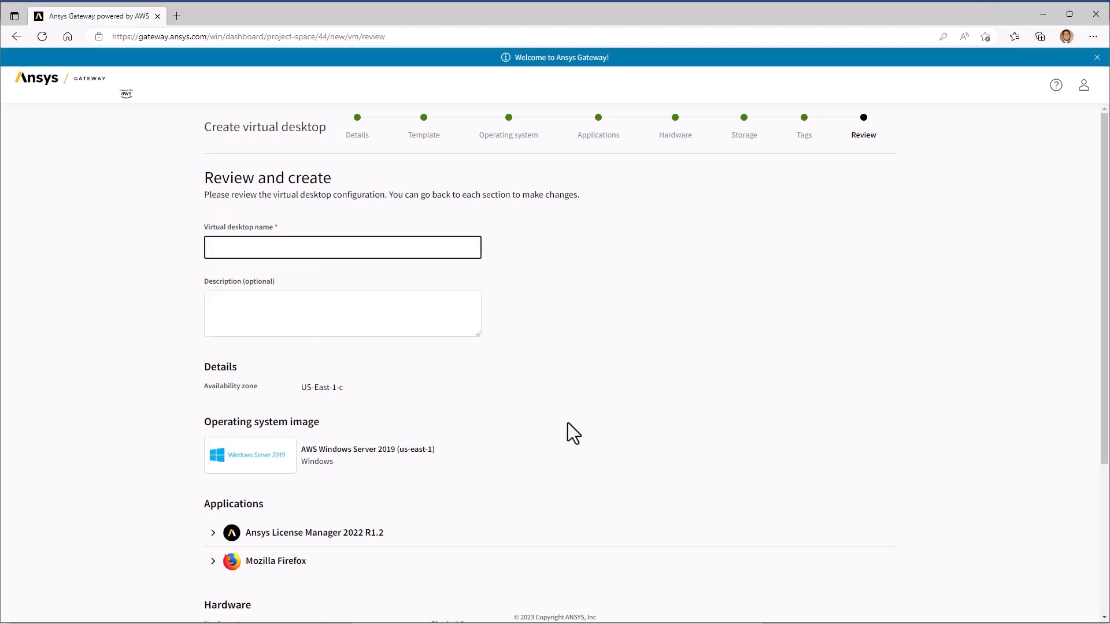
- Name the desktop 'License Server Example' with description 'Do not shut down' and create it
text(License Server Example)
click(399, 327)
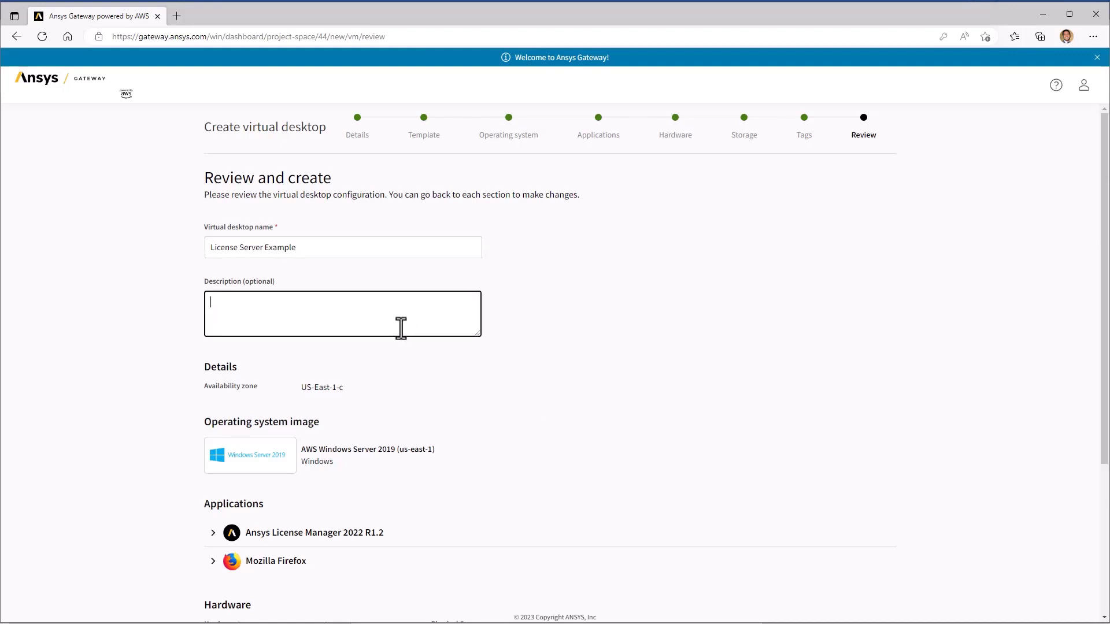
text(Do not shut down)
click(562, 409)
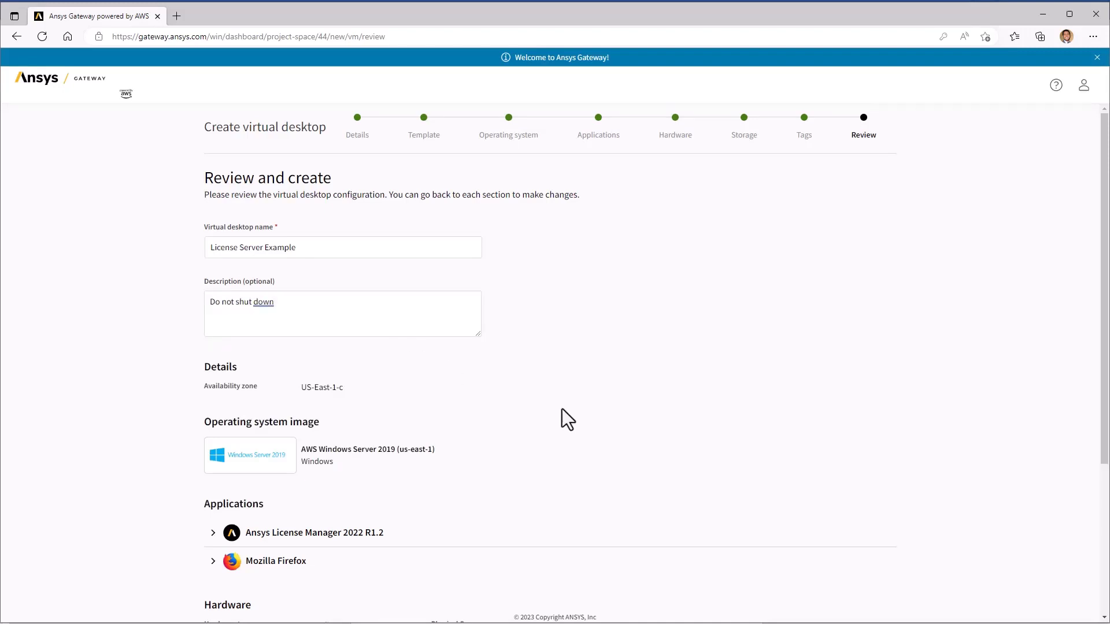
scroll(562, 410, down, 4)
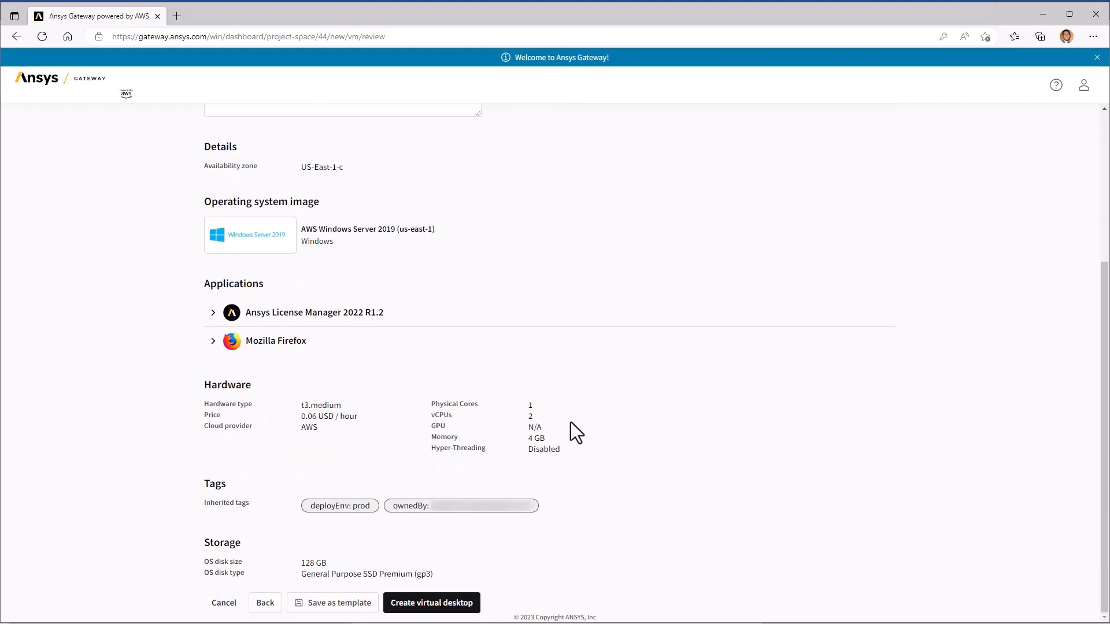
click(460, 603)
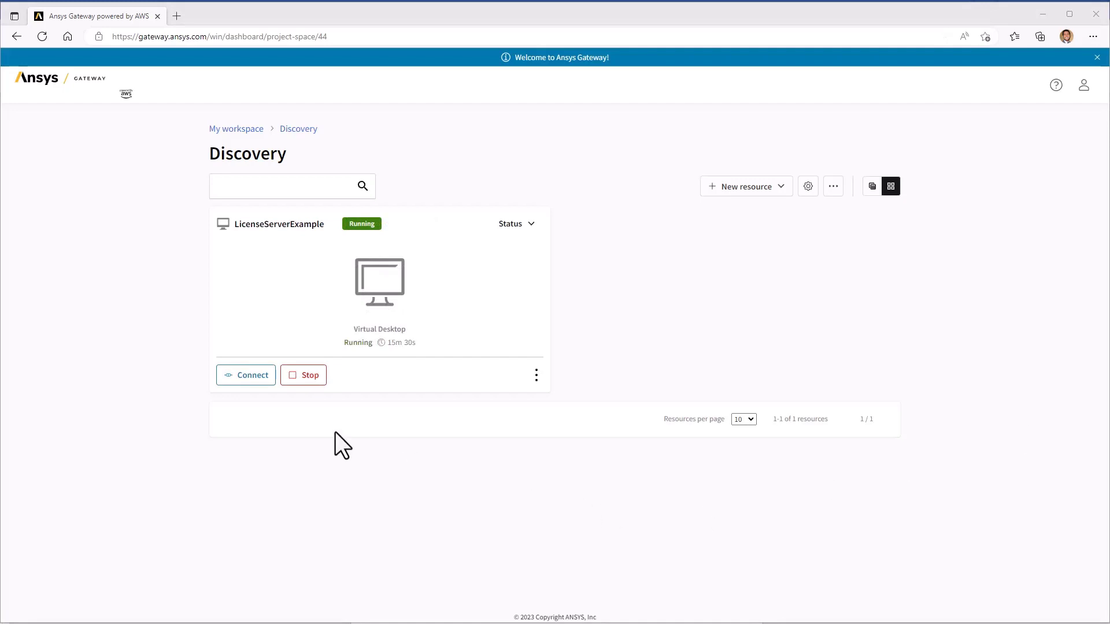
- Download and open the LicenseServerExample RDP file, then enter the account password
click(250, 377)
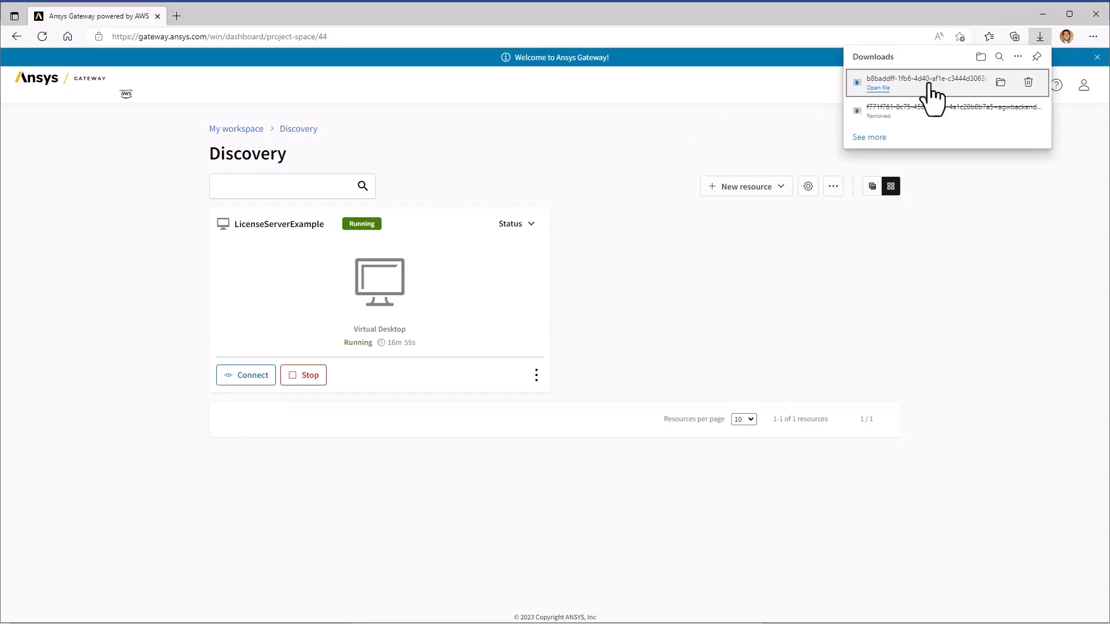
click(932, 92)
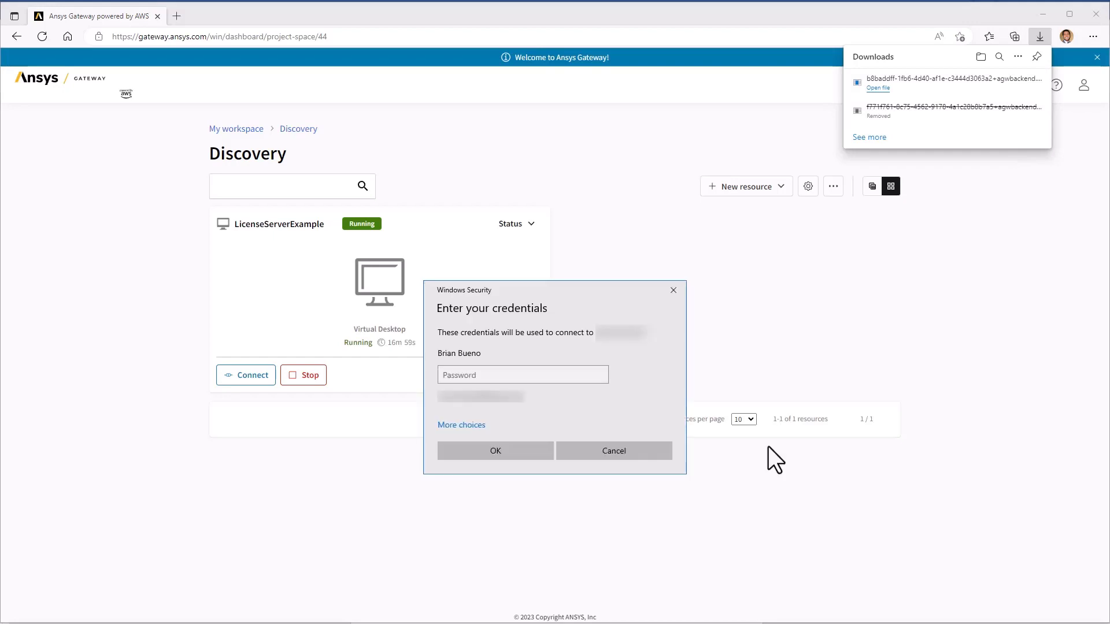
click(471, 374)
text(•••••)
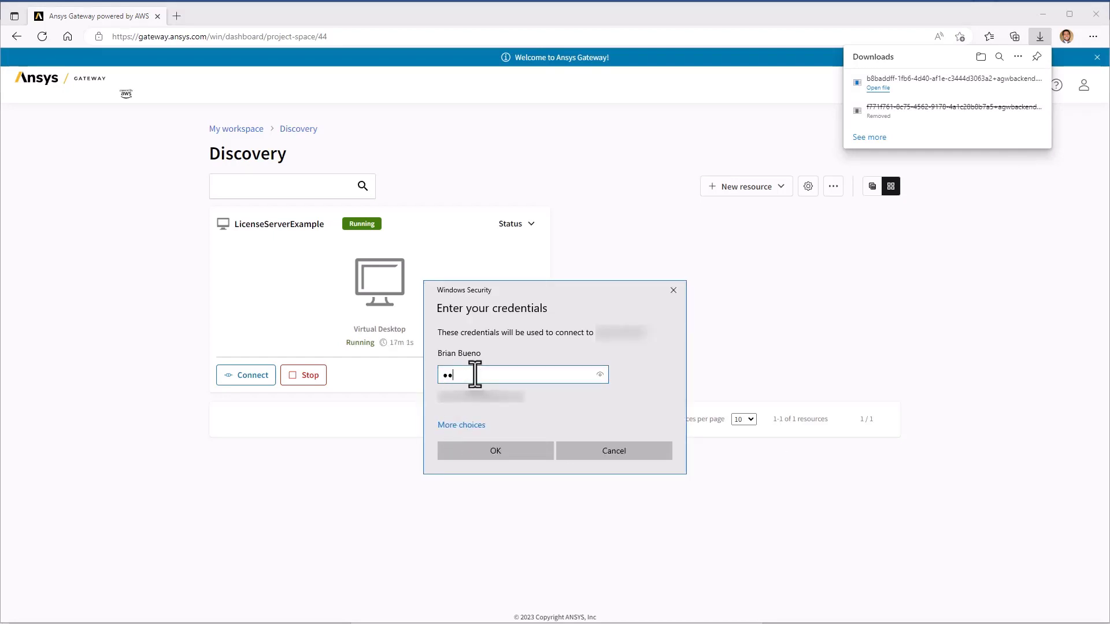
text(••••)
- Start the remote session and run ANSYS License Management Center as administrator from the Start menu
click(501, 449)
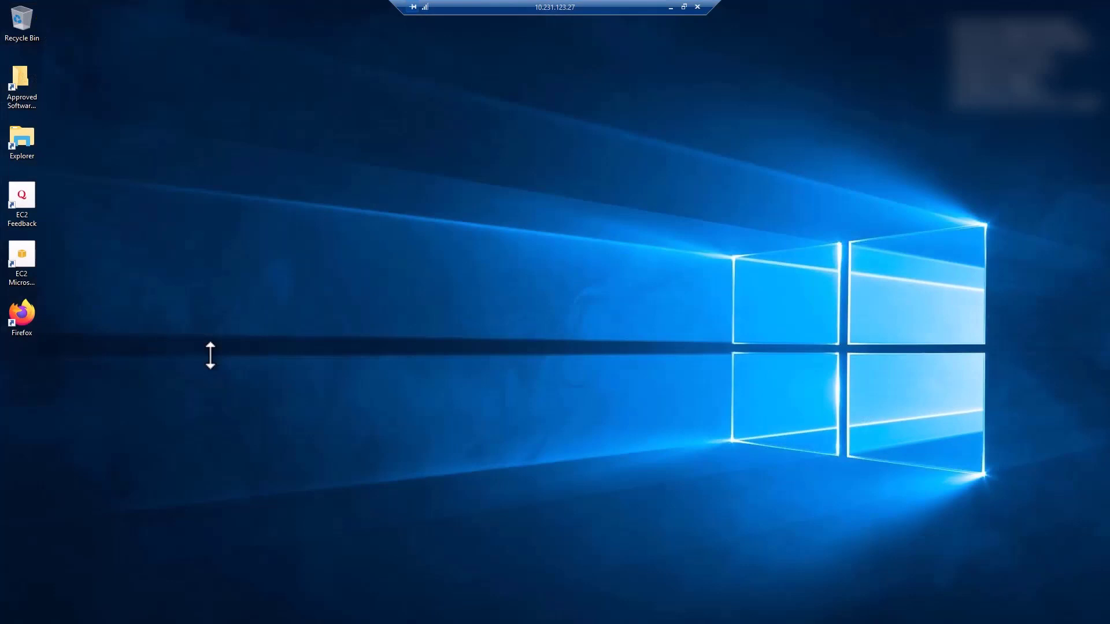
key(super)
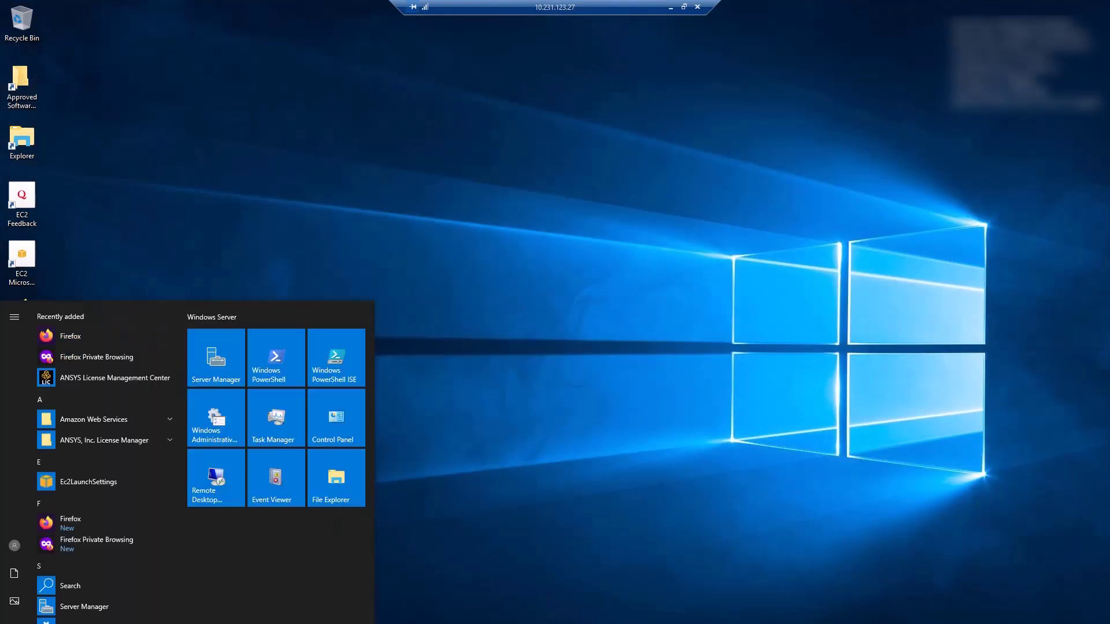
right_click(132, 372)
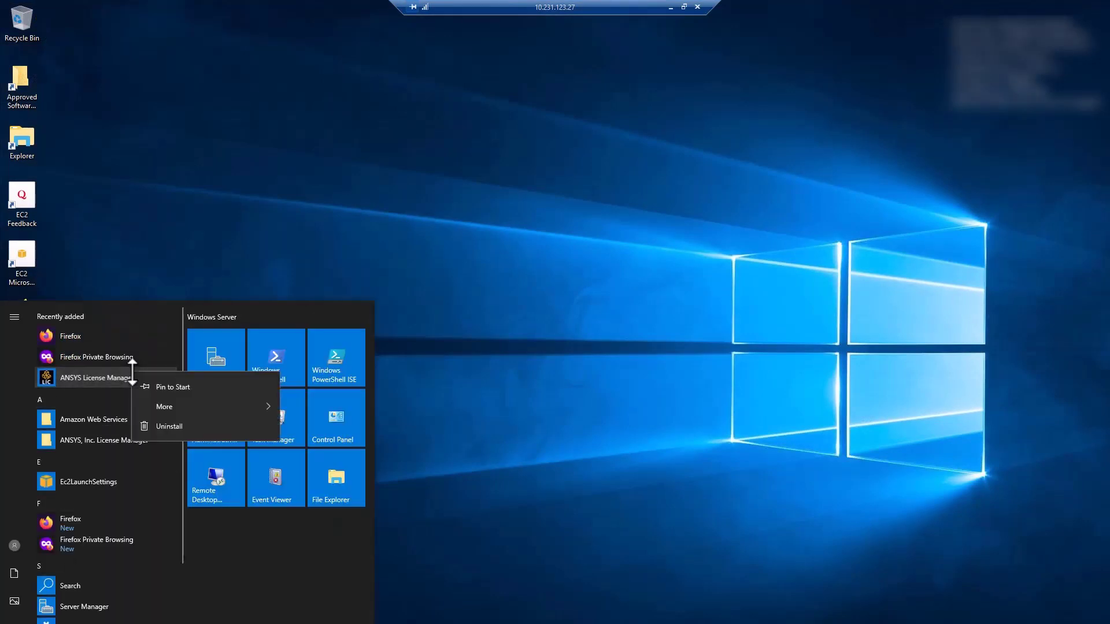
mouse_move(261, 409)
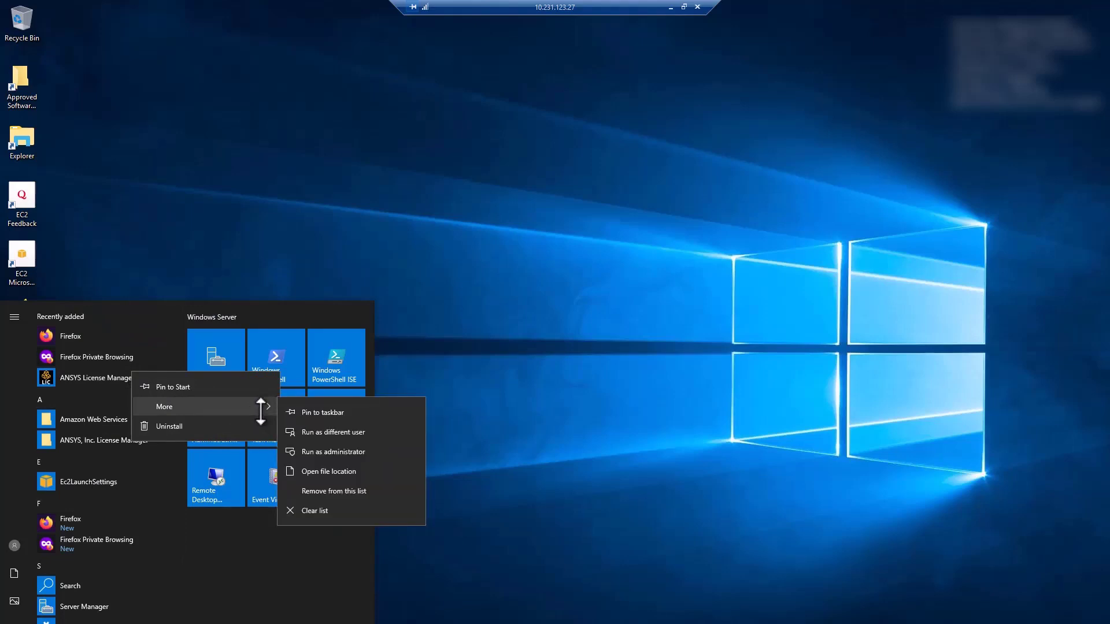
click(374, 456)
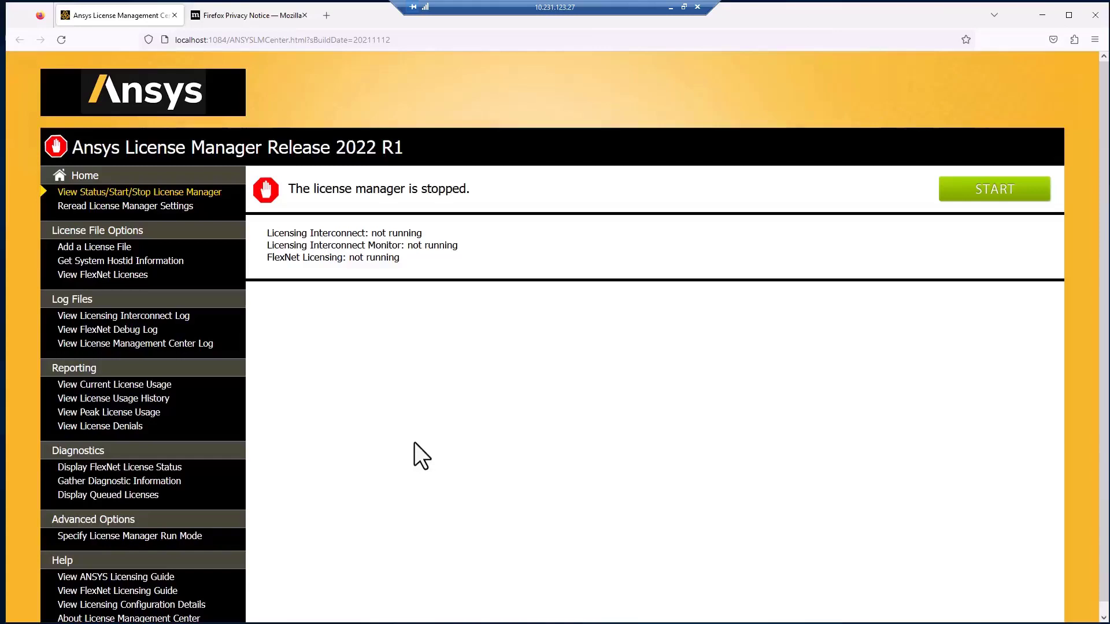
- Save the Disk Serial Number hostid information to a text file and check the download
click(131, 262)
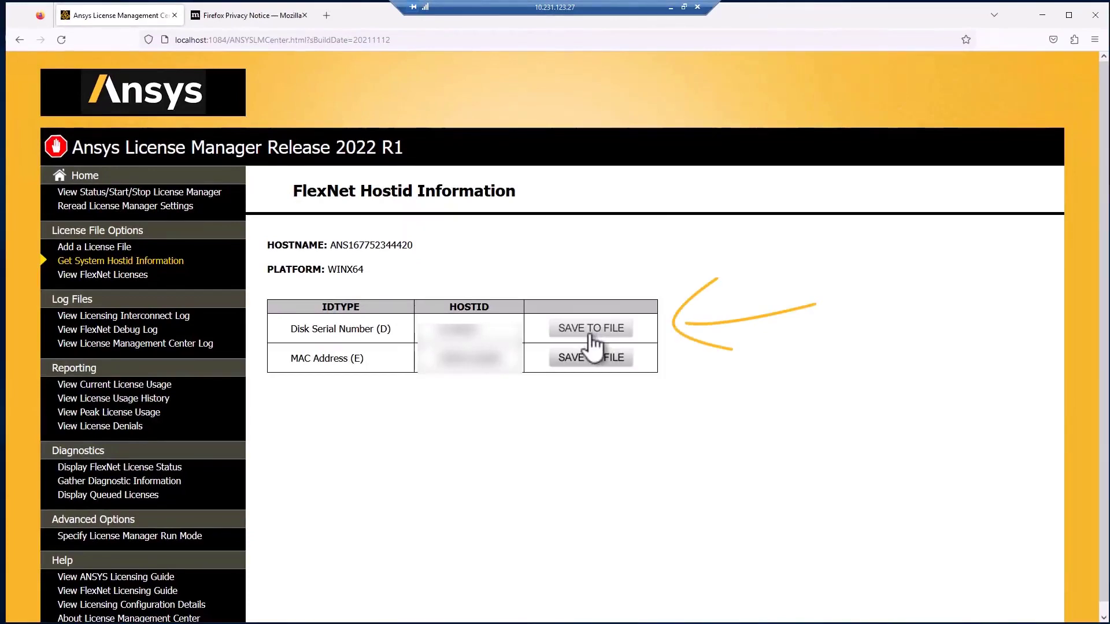
click(592, 334)
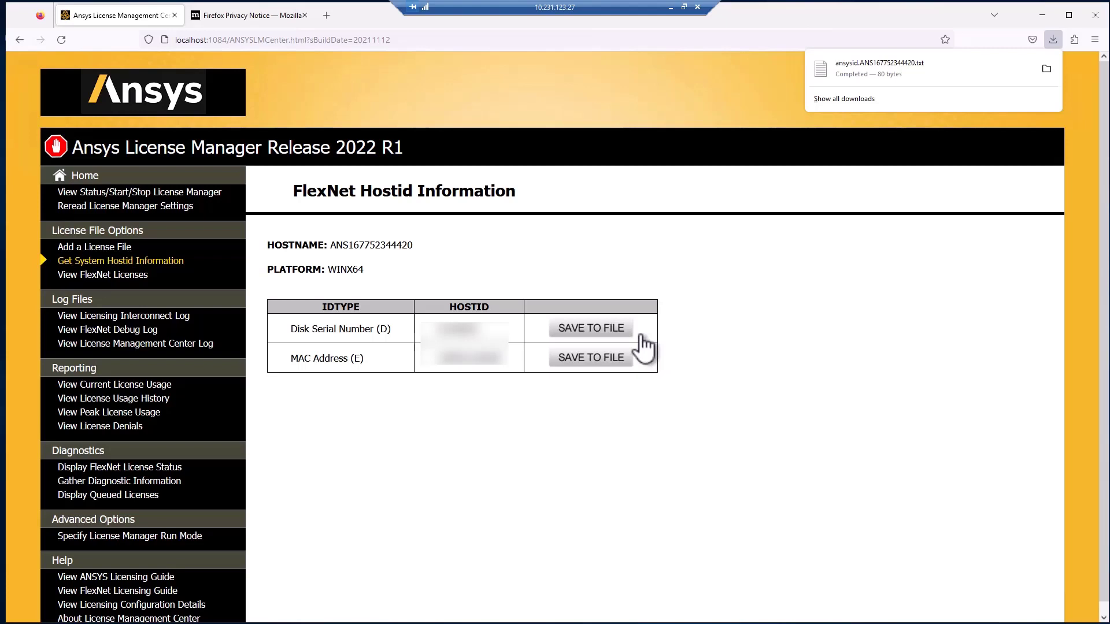
click(907, 83)
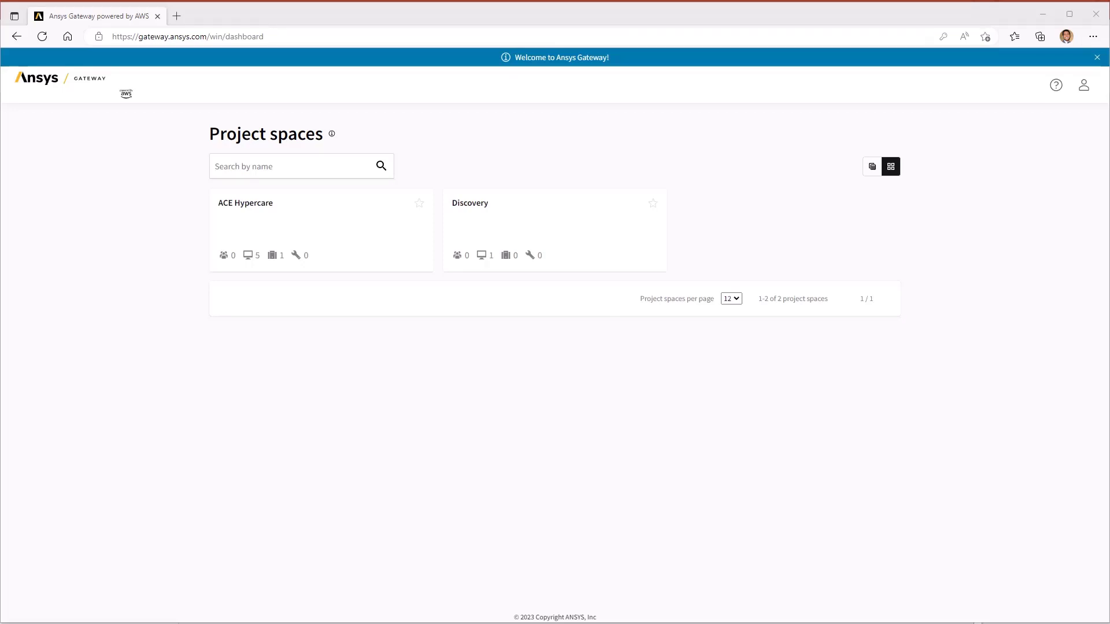
- Switch on 'Automatically map local disk drives' in User settings
click(1083, 87)
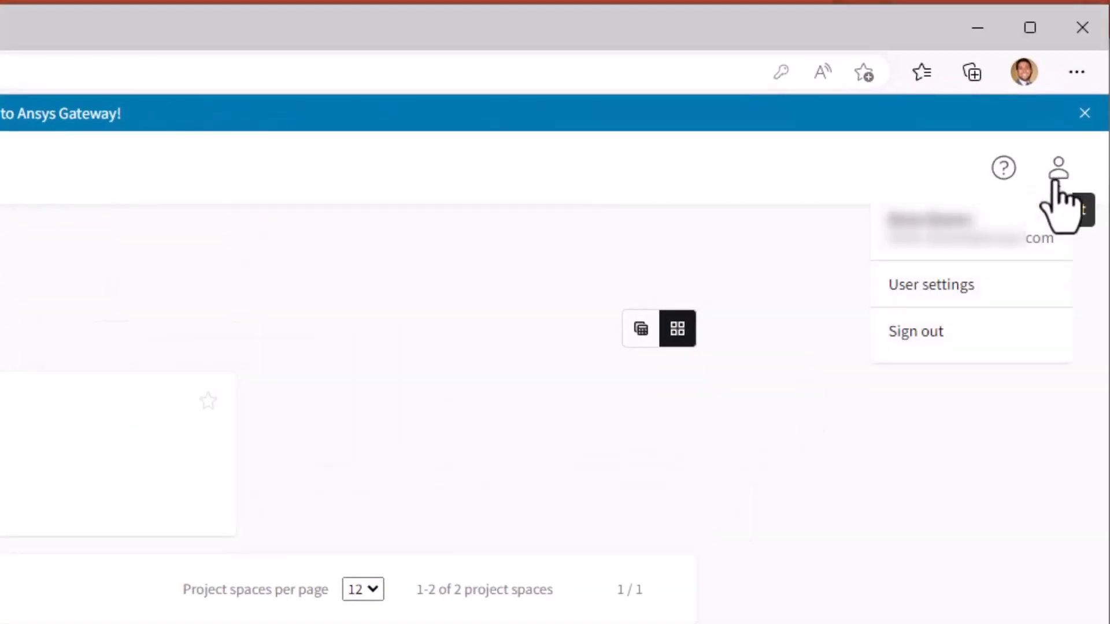
click(991, 287)
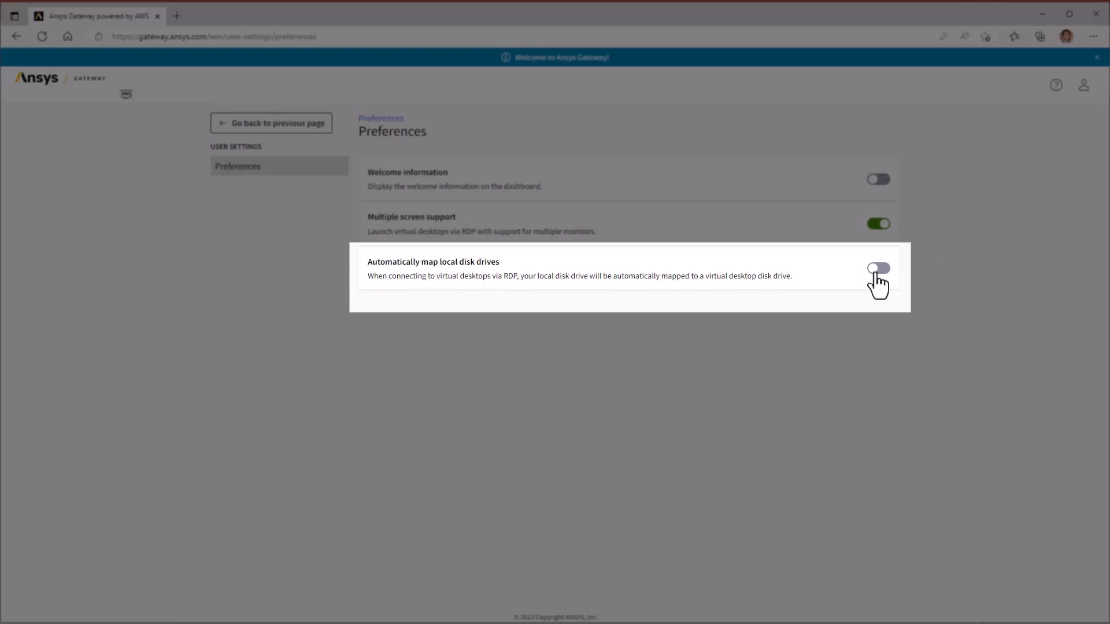
click(876, 274)
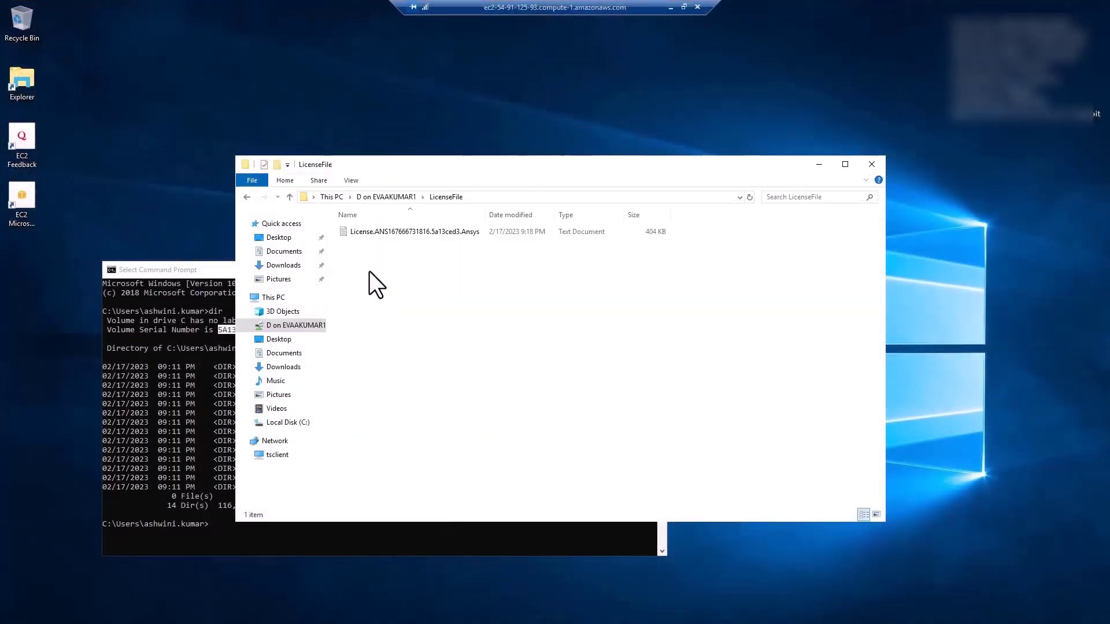
- Copy the license file from the mapped LicenseFile folder to the server desktop, then minimize Explorer
click(364, 231)
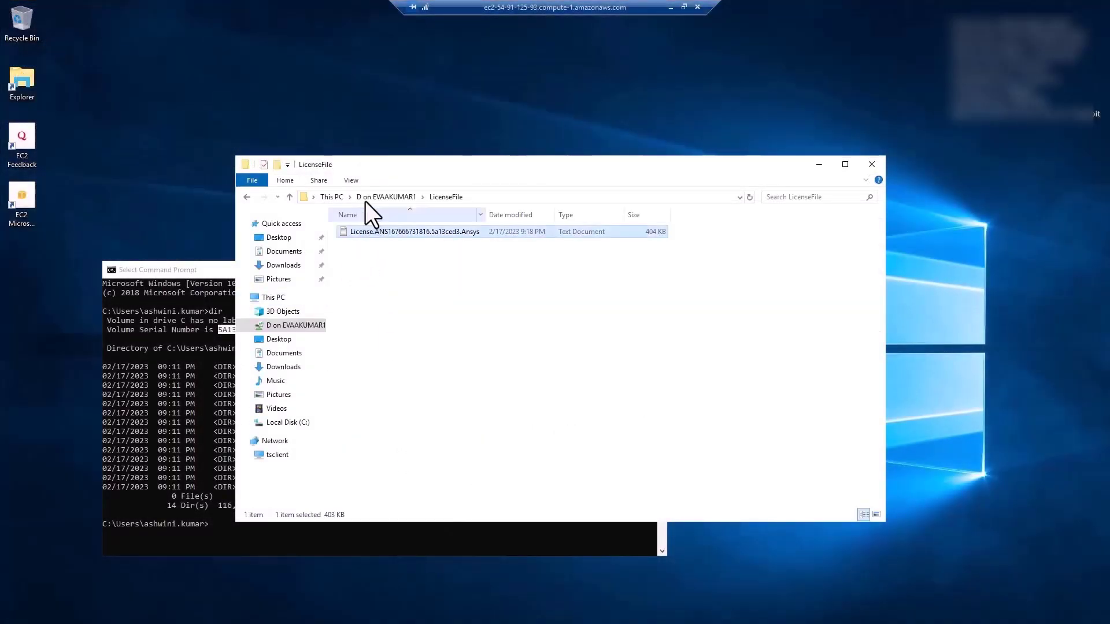
click(393, 126)
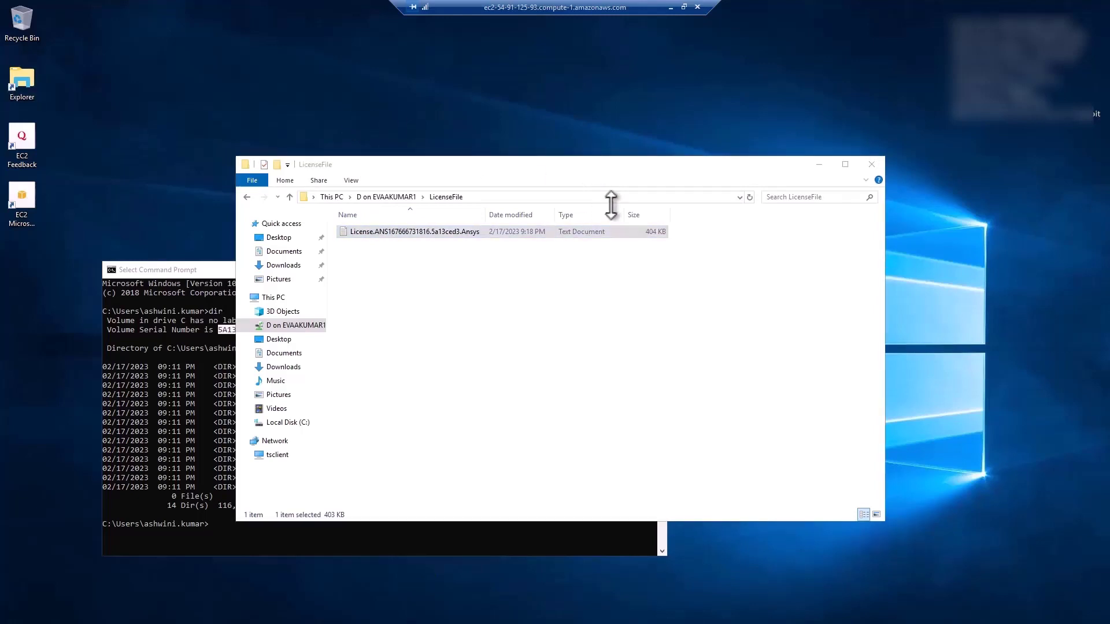
key(ctrl+v)
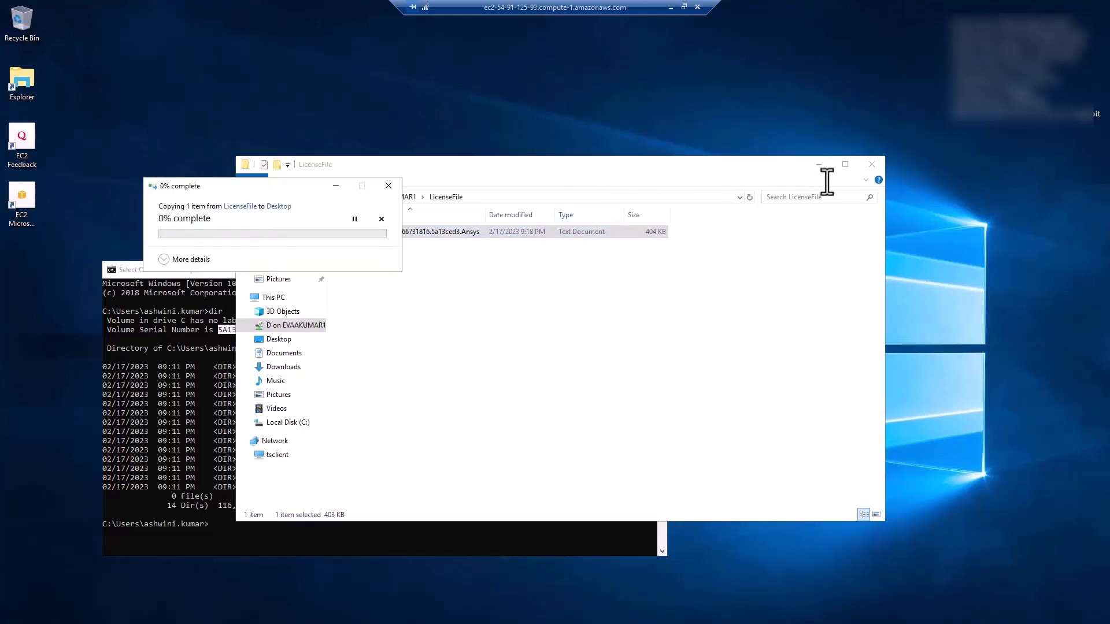
click(819, 168)
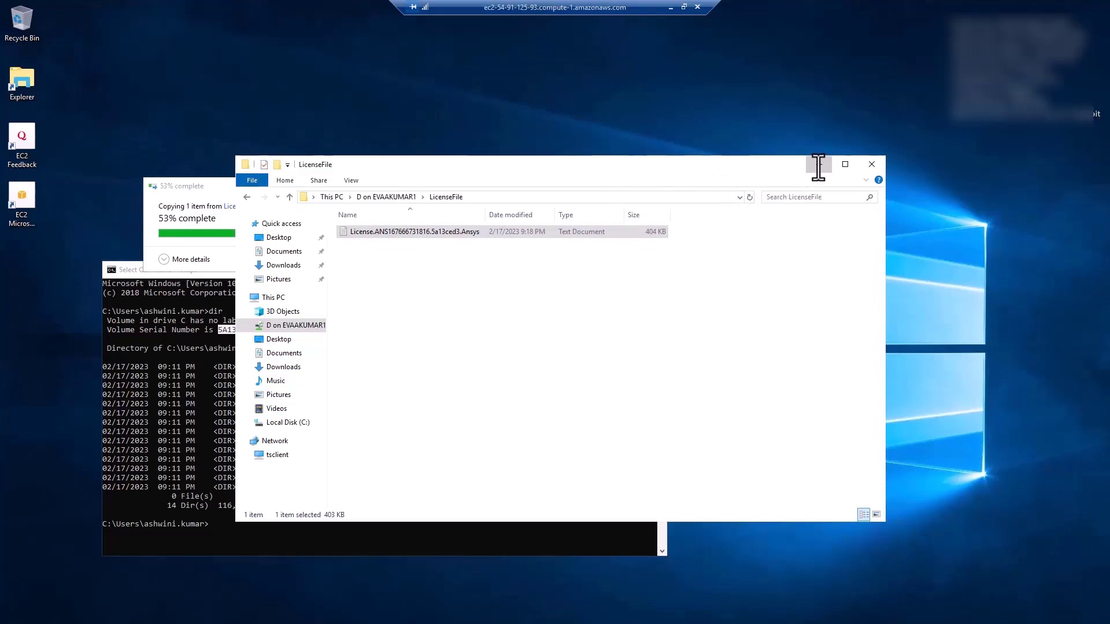
click(818, 165)
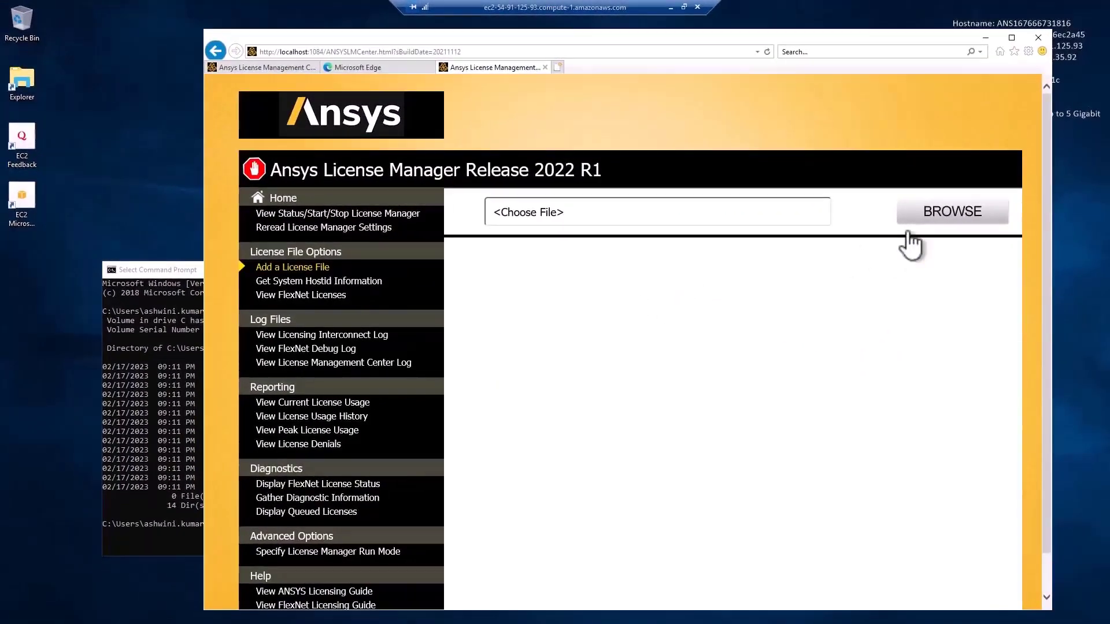
- Install the license file from the Desktop and confirm the license manager is running
click(925, 221)
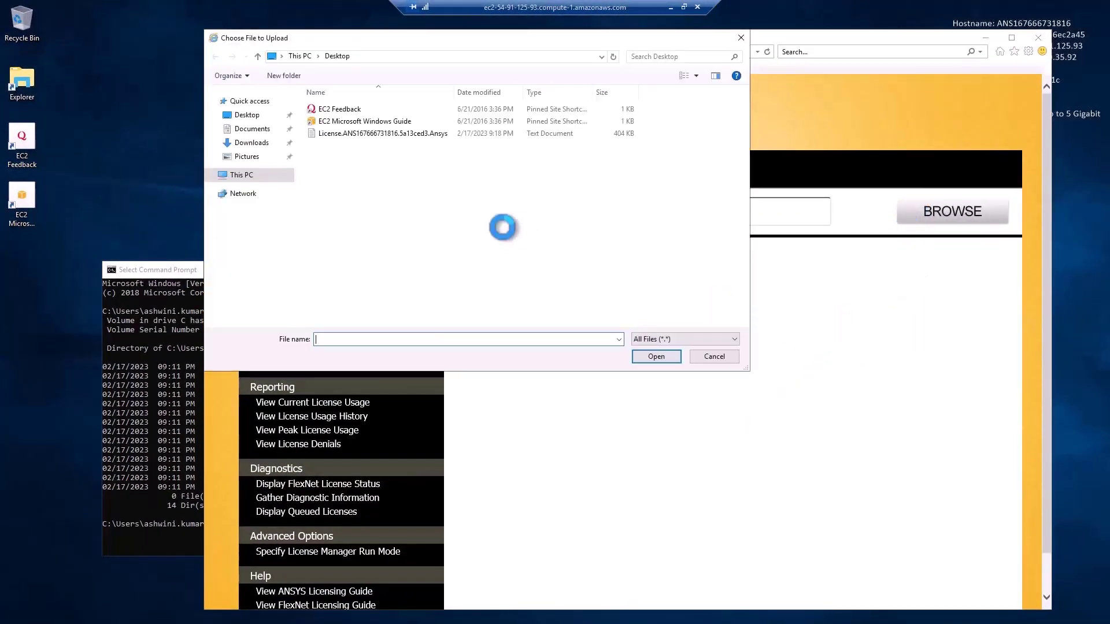
click(403, 133)
click(641, 356)
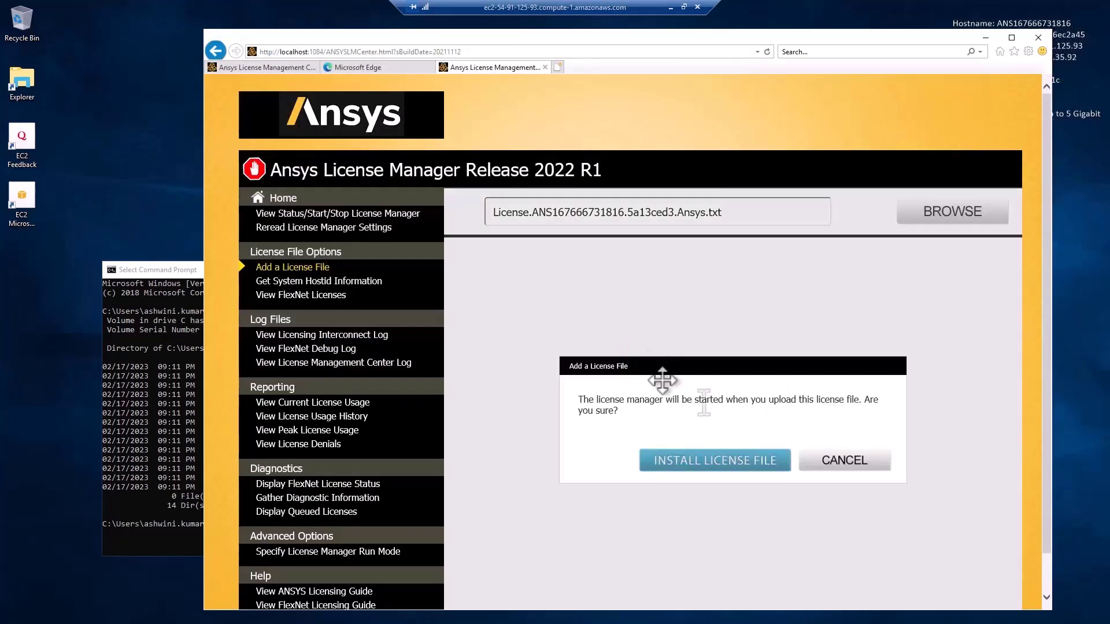
click(700, 468)
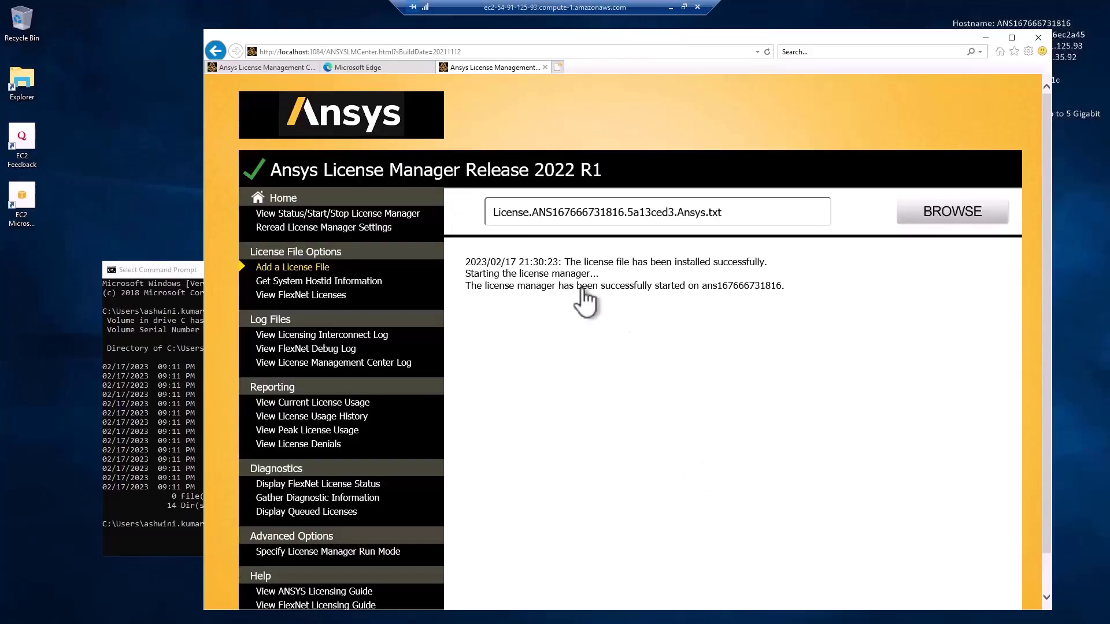
click(382, 215)
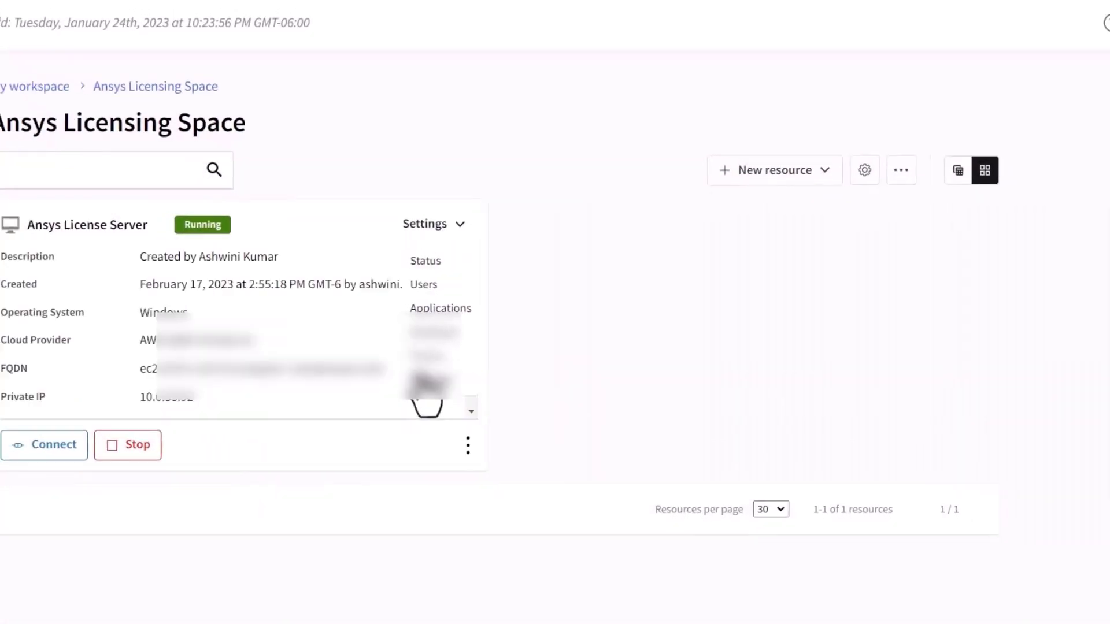
- Scroll to the Ansys License Server details and copy its Private IP value
drag(527, 327, 499, 359)
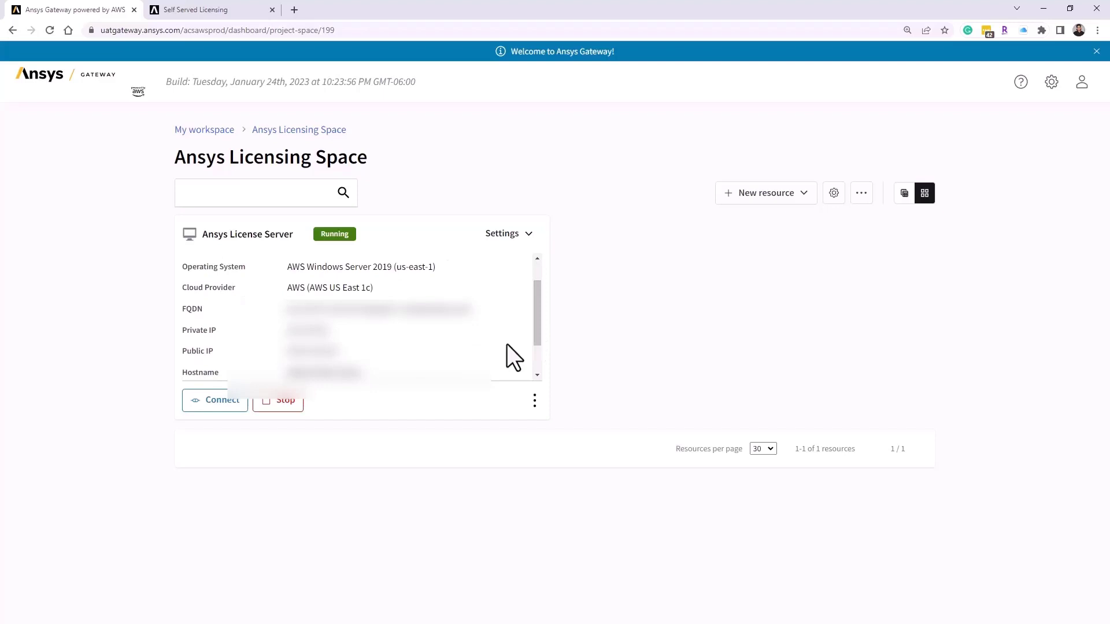
double_click(295, 331)
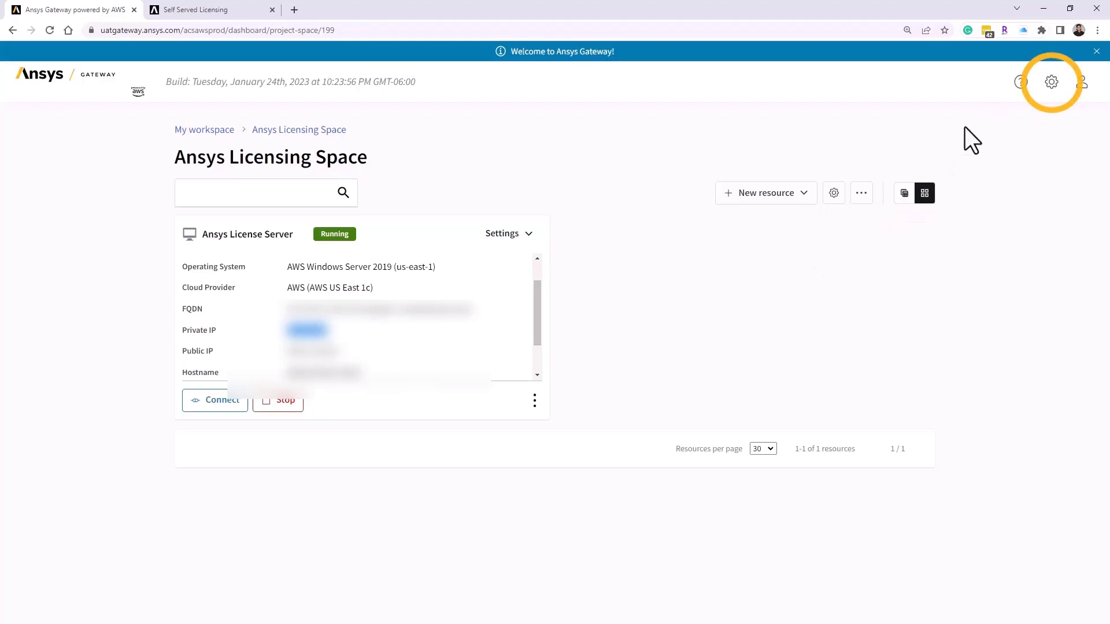
- In Application management, find and edit the Windows Ansys Fluids 2022 R1 application
click(1051, 83)
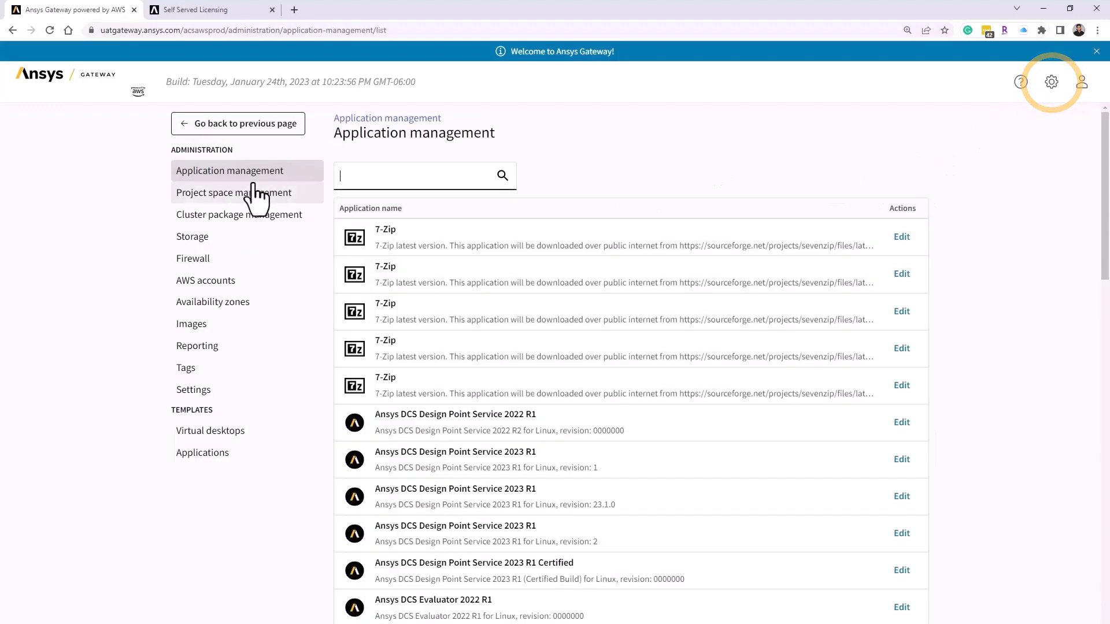
text(f)
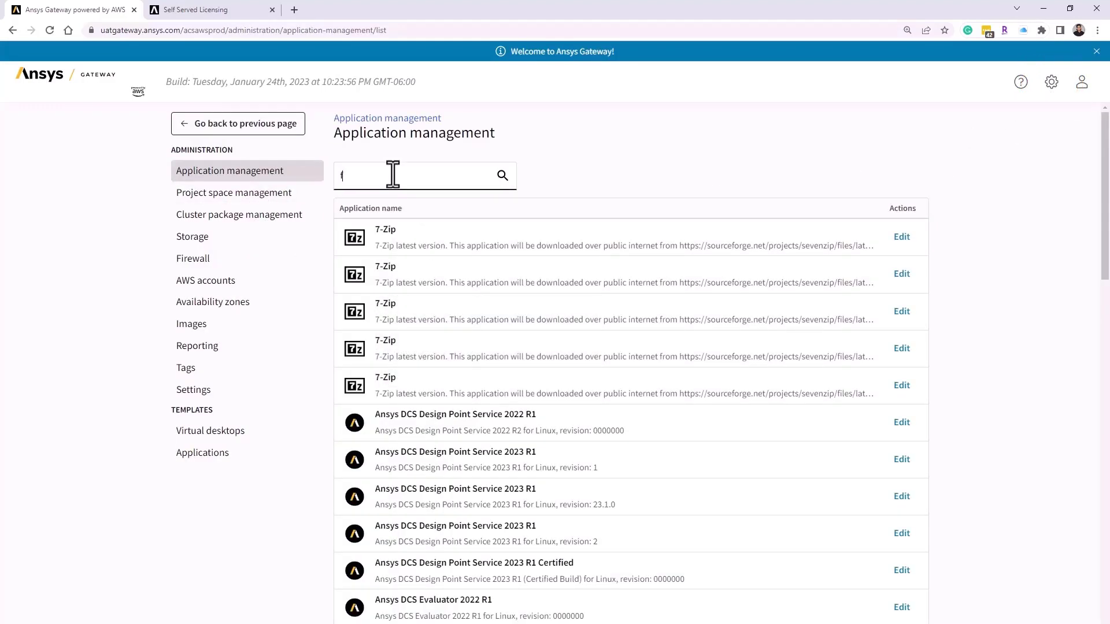
text(lui)
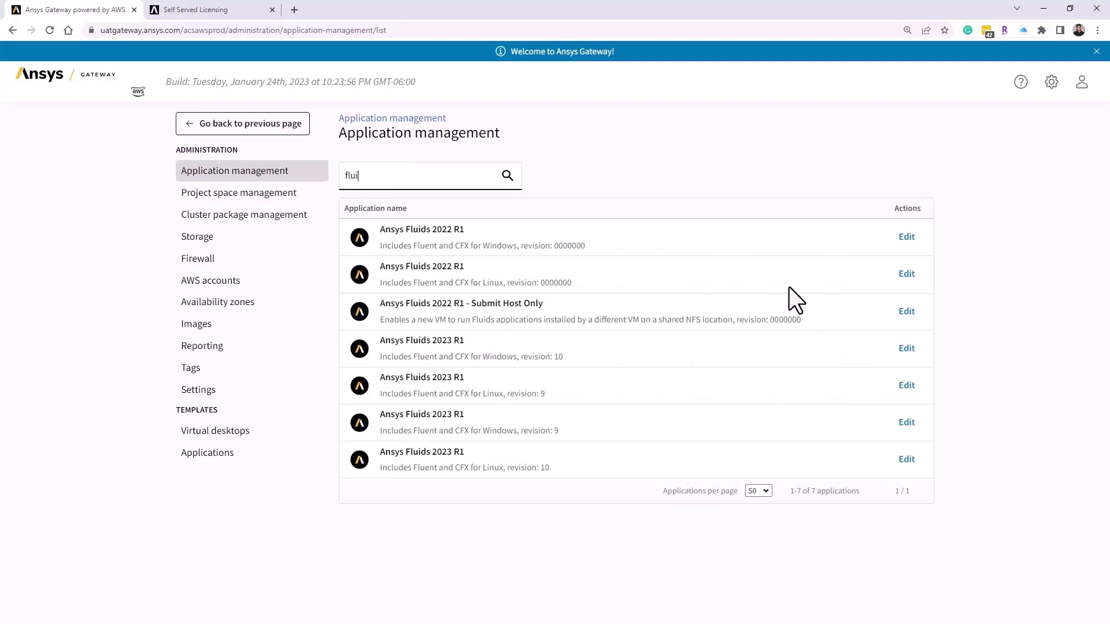
click(906, 238)
- Paste the license server's private IP into License Server and save
click(445, 347)
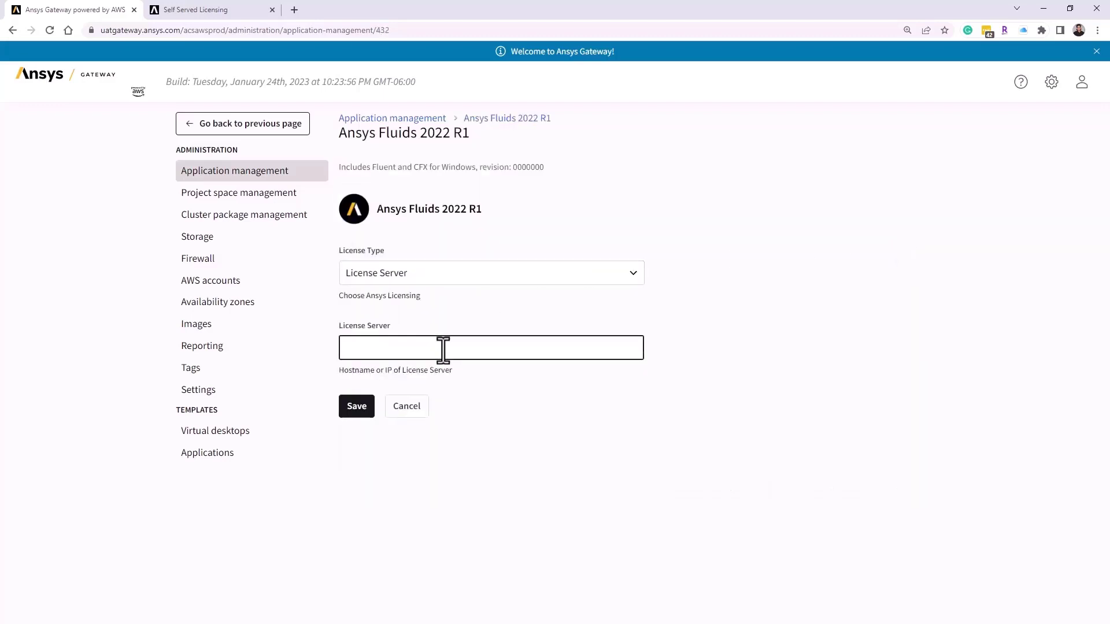
key(ctrl+v)
click(351, 415)
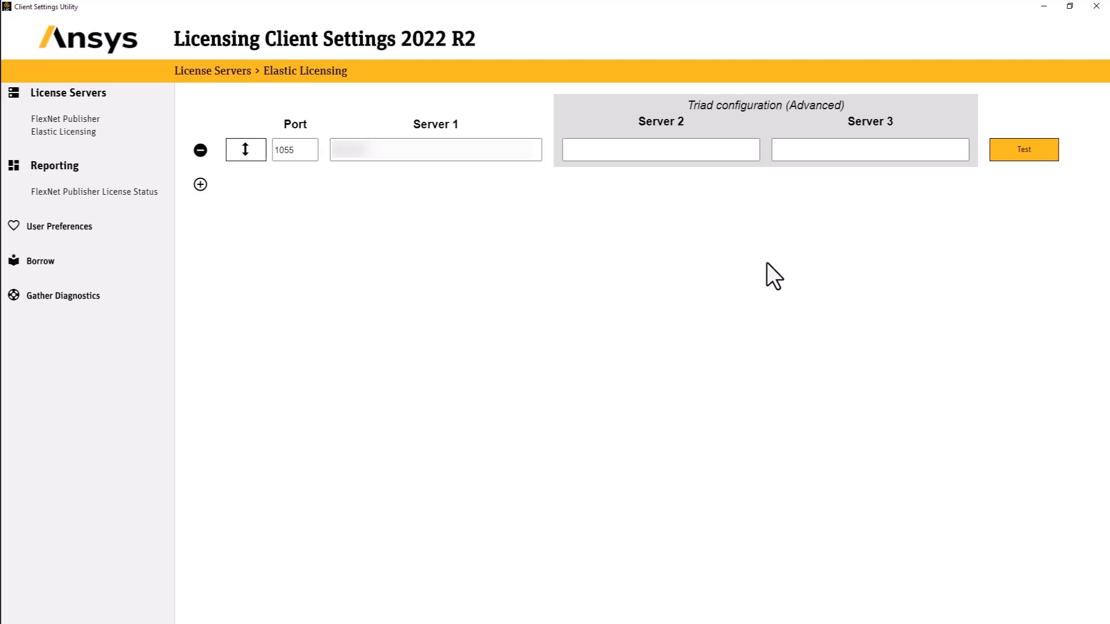
- Check the Server 1 address in the Elastic Licensing server entry on port 1055
click(408, 149)
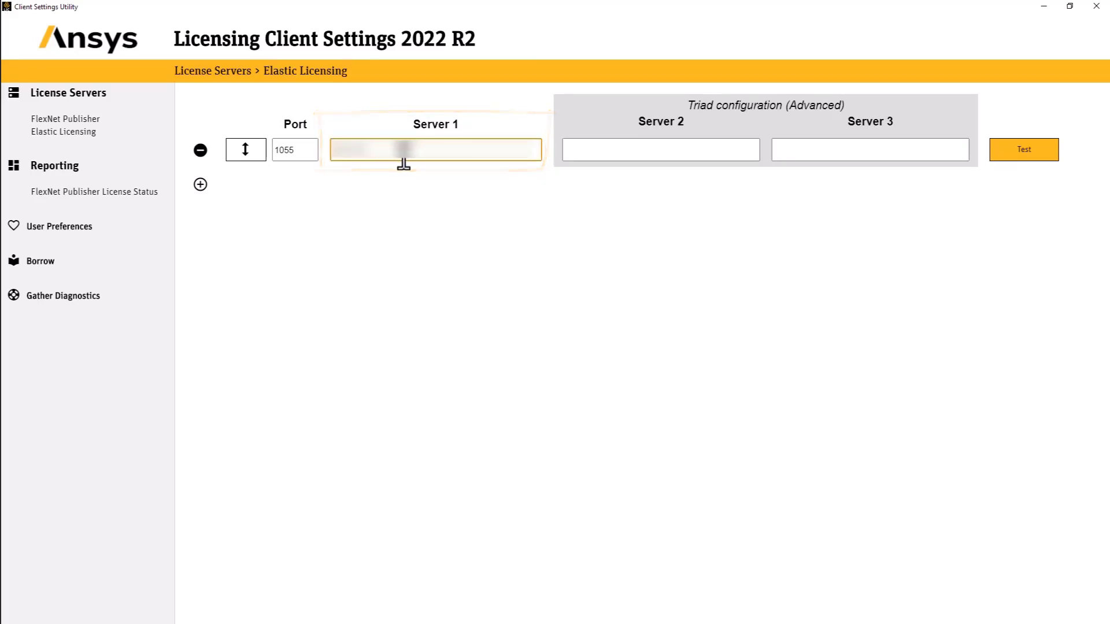